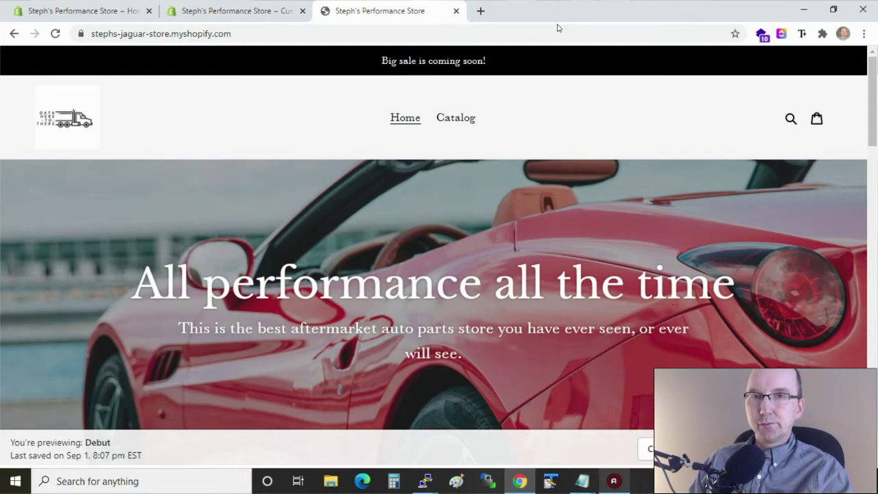
Step: Scroll the previewed home page down to the Pick Your Vehicle section's three Ford Mustang tiles
scroll(569, 81, down, 10)
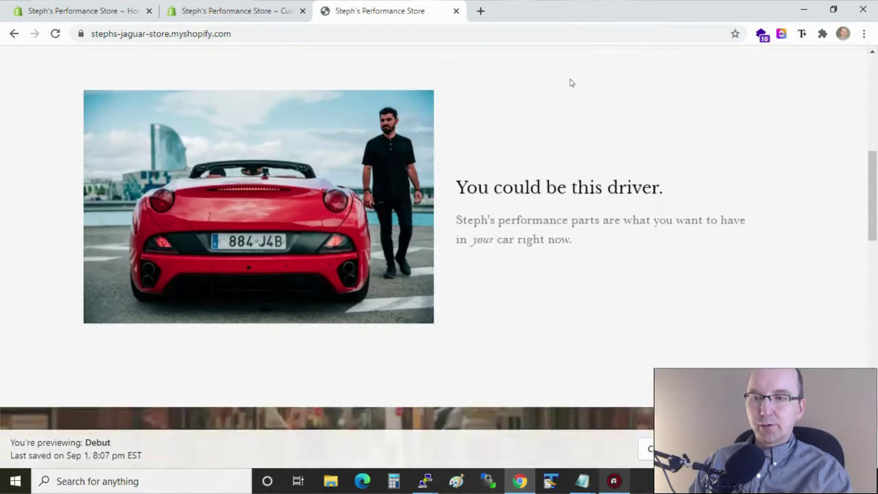
scroll(570, 82, down, 6)
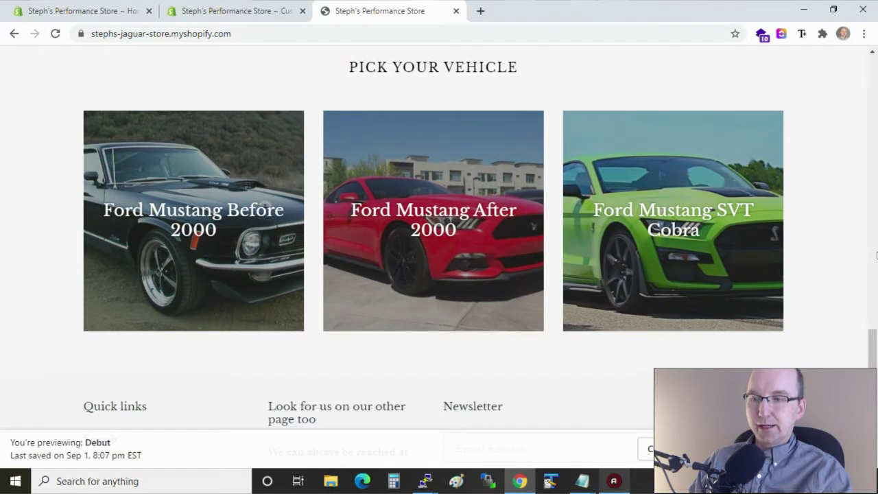
drag(872, 351, 872, 337)
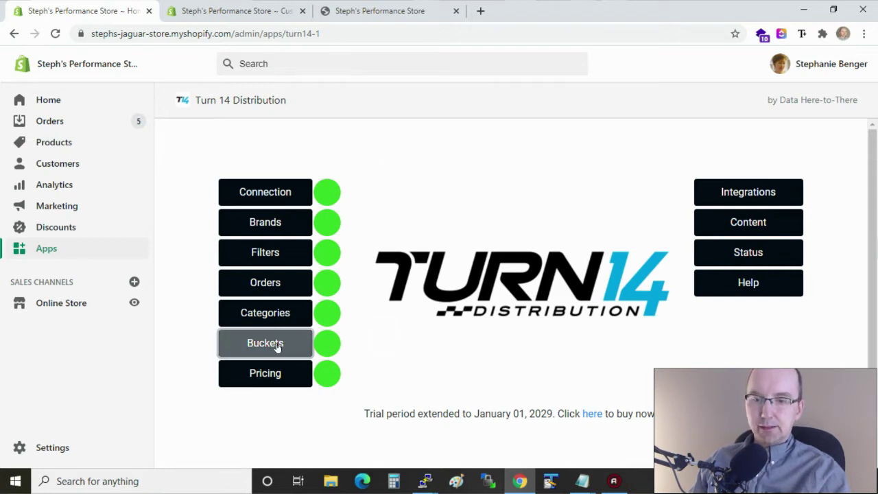
Step: In Buckets, add a new bucket named 'Ford Mustangs Before 2000'
click(238, 343)
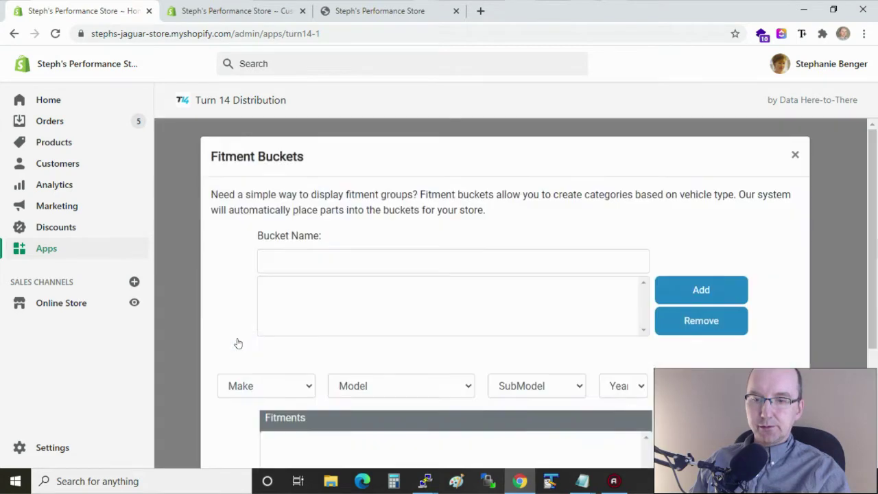
click(384, 264)
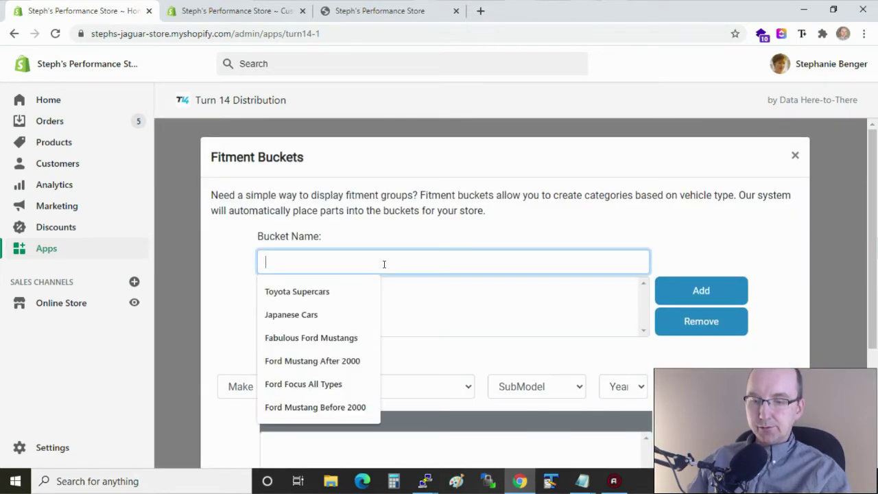
text(Ford)
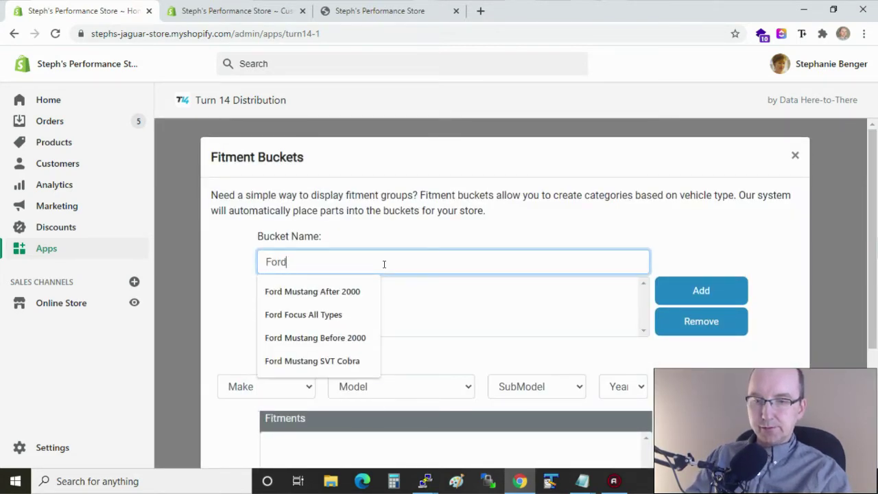
text( Mustangs )
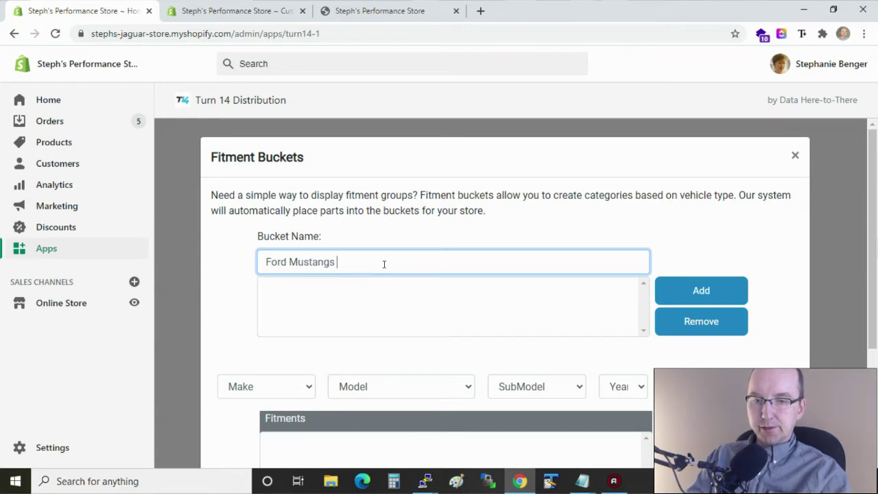
text(Before 2000)
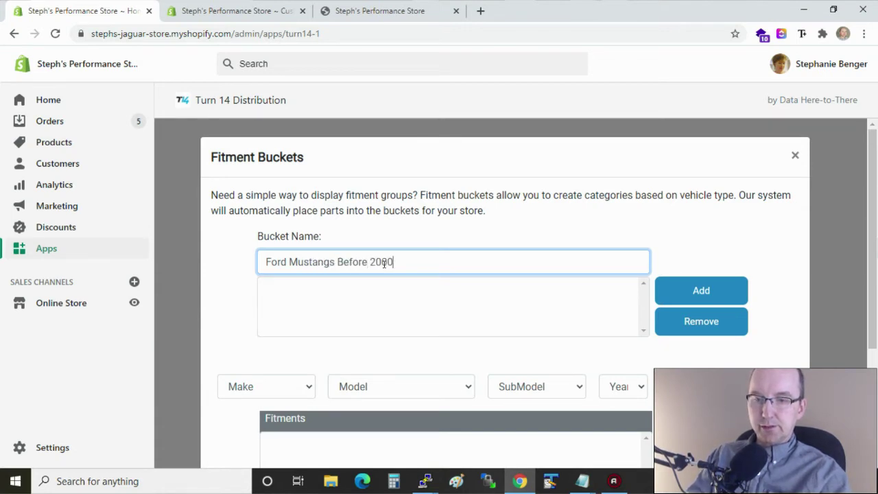
click(693, 291)
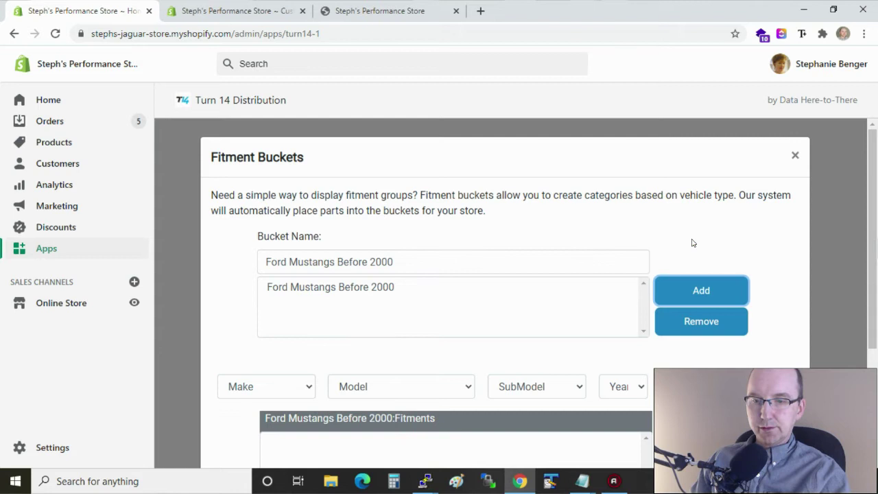
Step: Set the bucket's fitment make to Ford and model to Mustang
scroll(691, 243, down, 2)
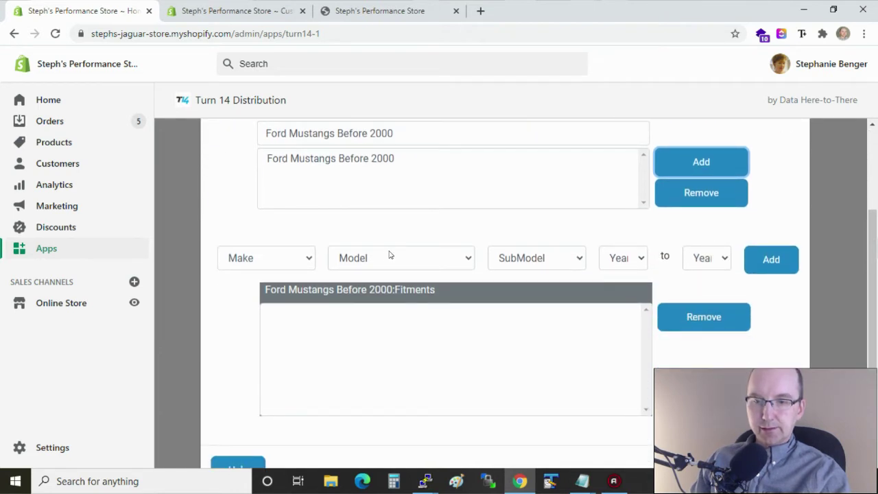
click(304, 256)
key(f)
key(f)
key(f)
key(f)
key(f)
key(f)
key(f)
key(f)
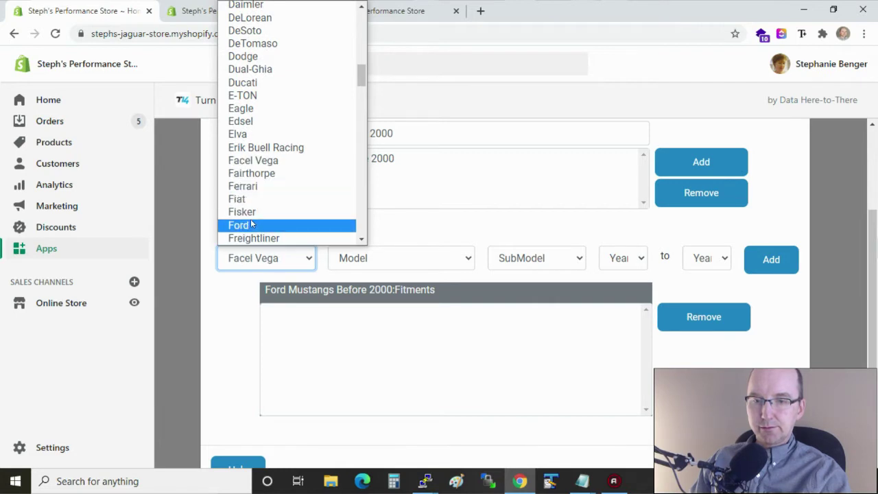
click(252, 225)
click(420, 263)
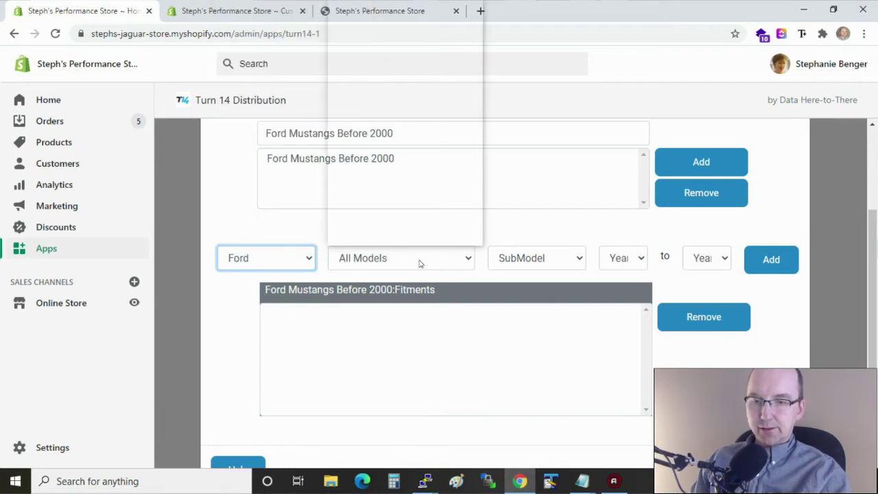
key(f)
click(414, 174)
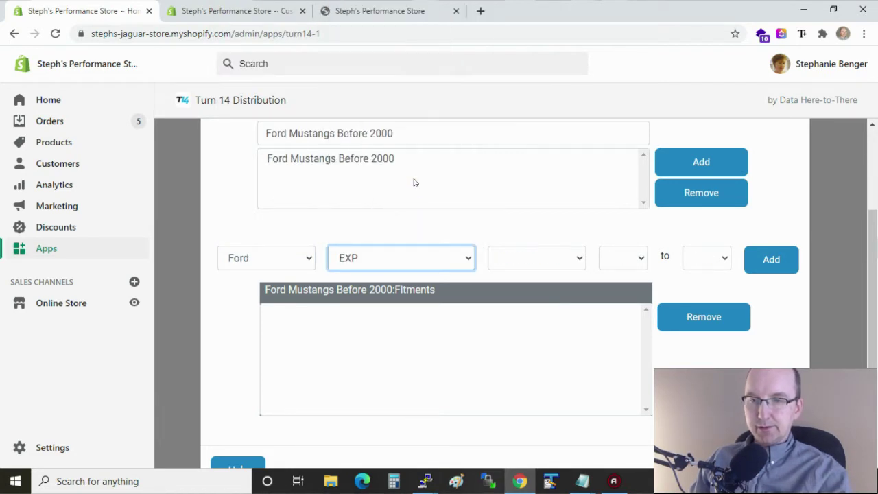
click(388, 254)
key(m)
key(Down)
key(Down)
key(Down)
key(Down)
key(Down)
key(Down)
key(Down)
key(Down)
key(Down)
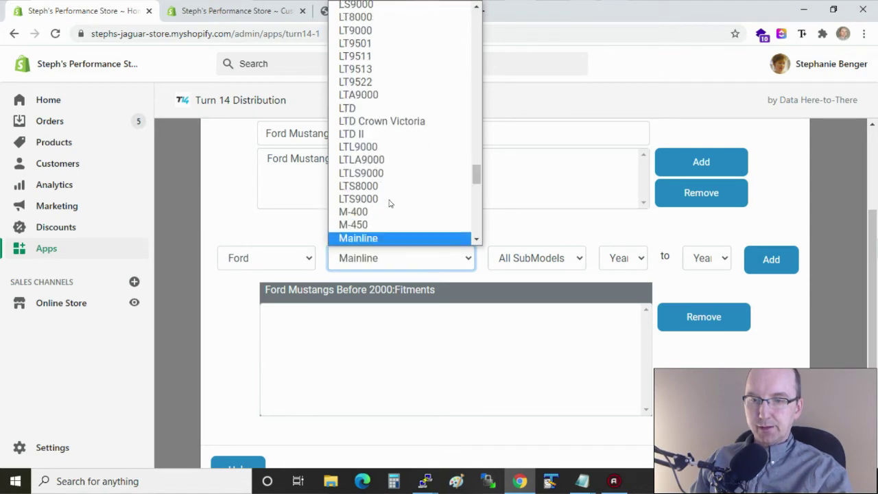
key(Down)
key(Down)
key(Down)
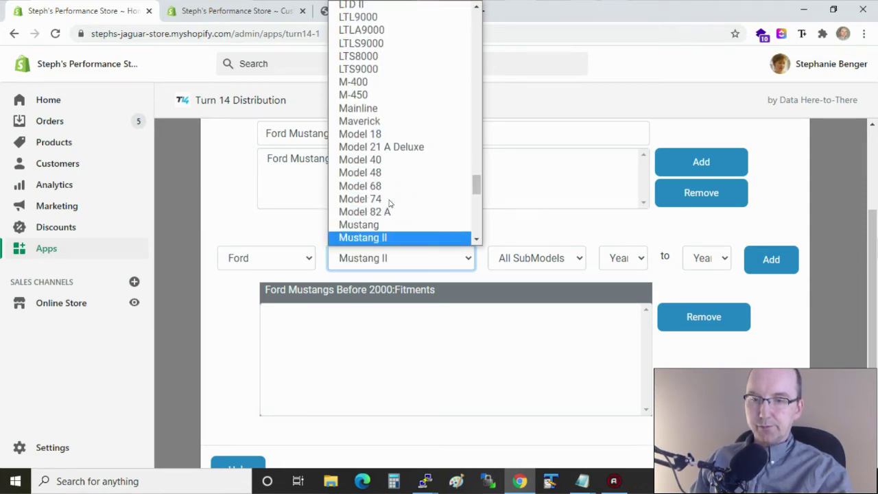
key(m)
key(a)
click(368, 226)
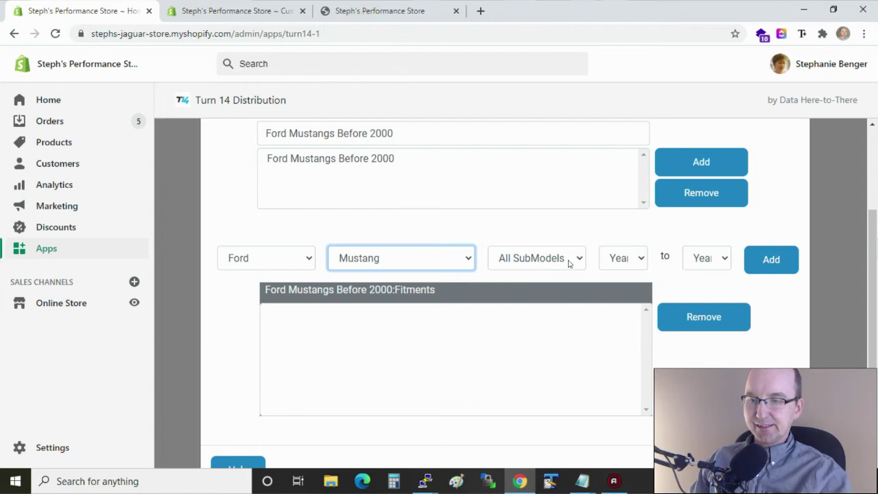
Step: Set the years 1964 to 1999, add the Mustang fitment, and save the bucket filters
click(607, 259)
scroll(622, 10, up, 1)
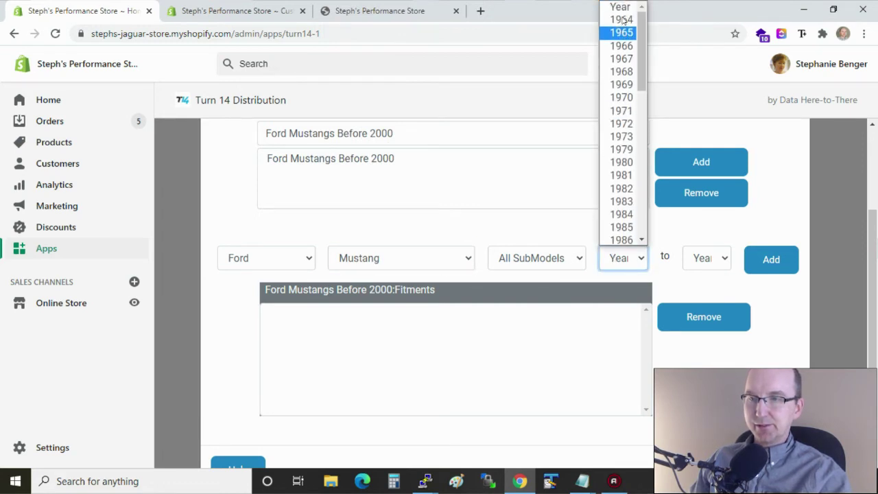
click(621, 19)
click(715, 260)
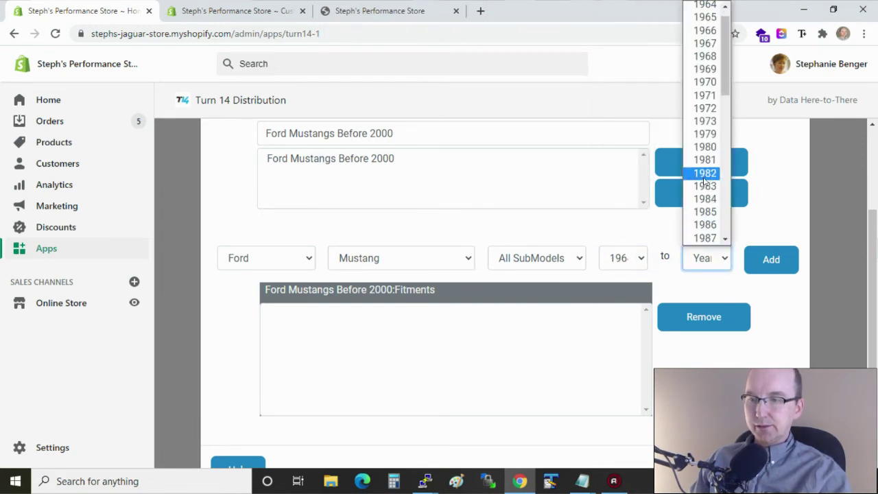
scroll(709, 113, down, 5)
scroll(707, 113, down, 2)
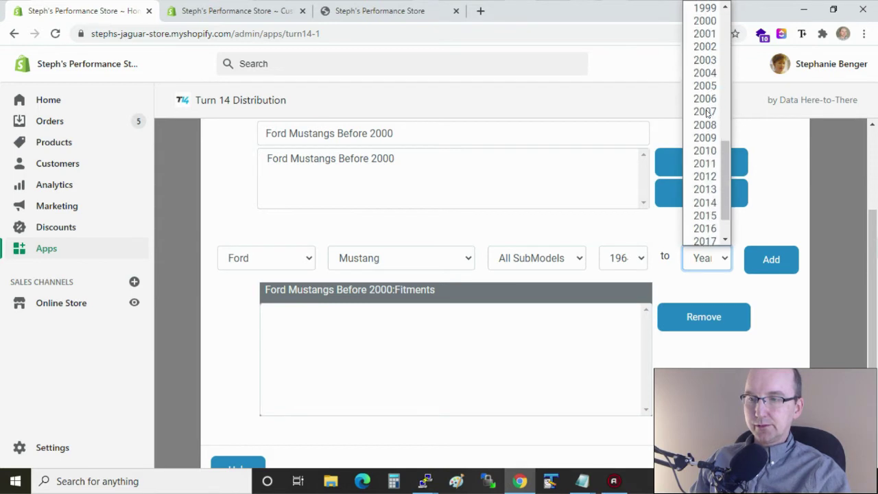
scroll(707, 117, up, 2)
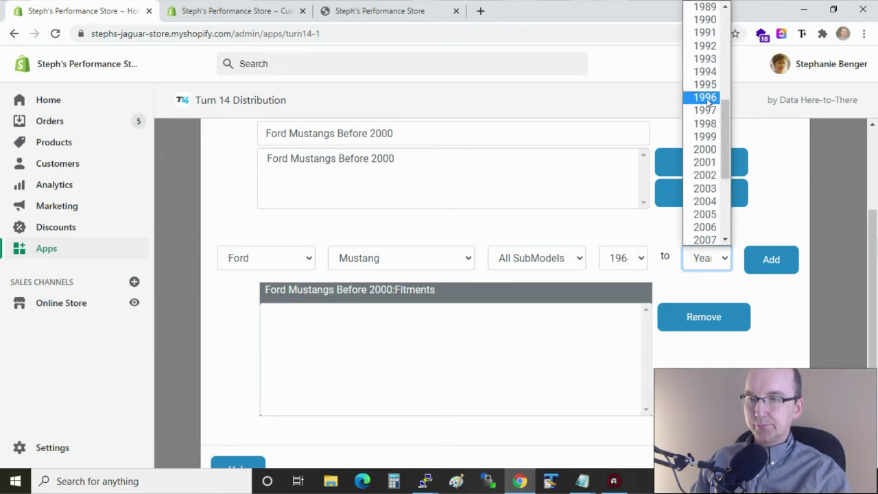
click(705, 136)
click(764, 266)
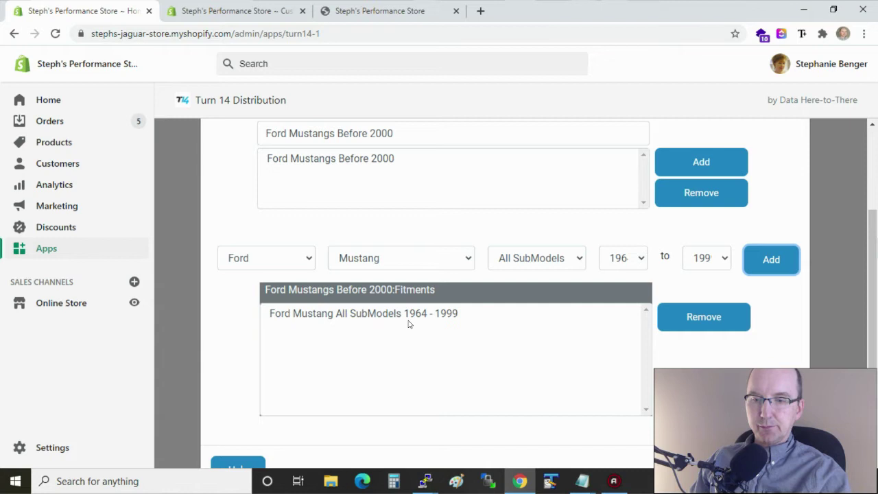
scroll(514, 334, down, 1)
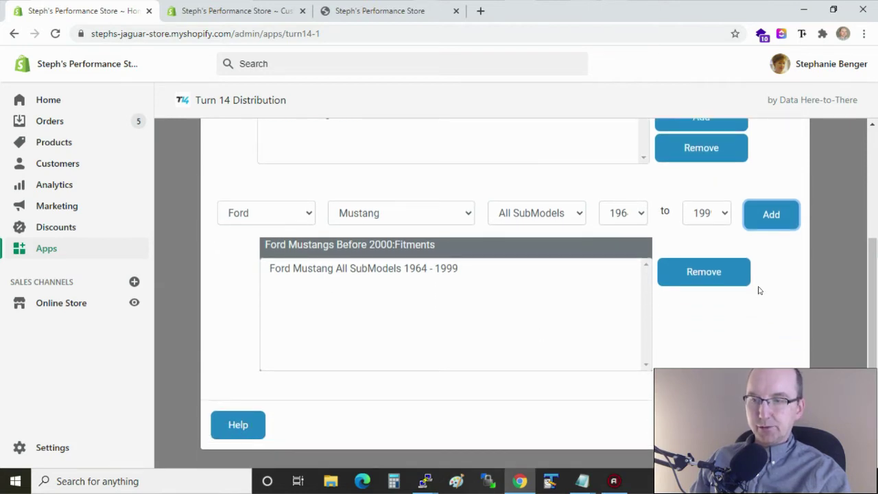
click(766, 429)
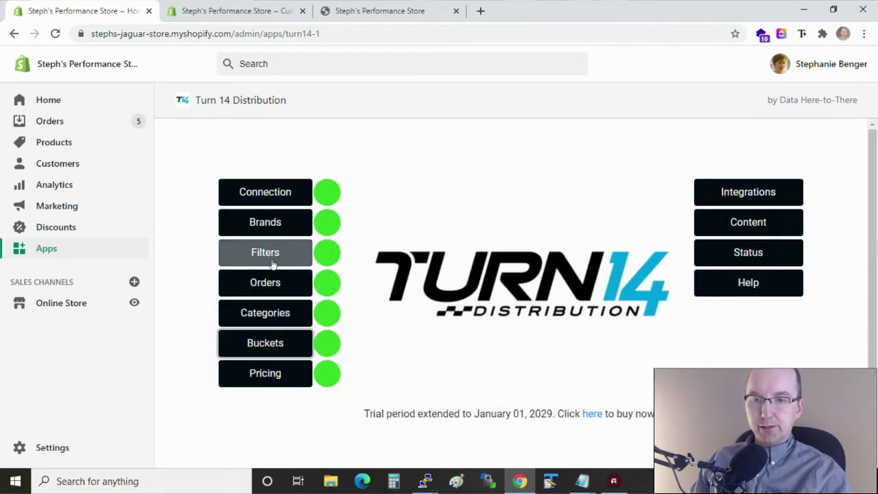
Step: Add a new bucket named 'Ford Mustang After 2000' from the Ford name suggestions
click(261, 341)
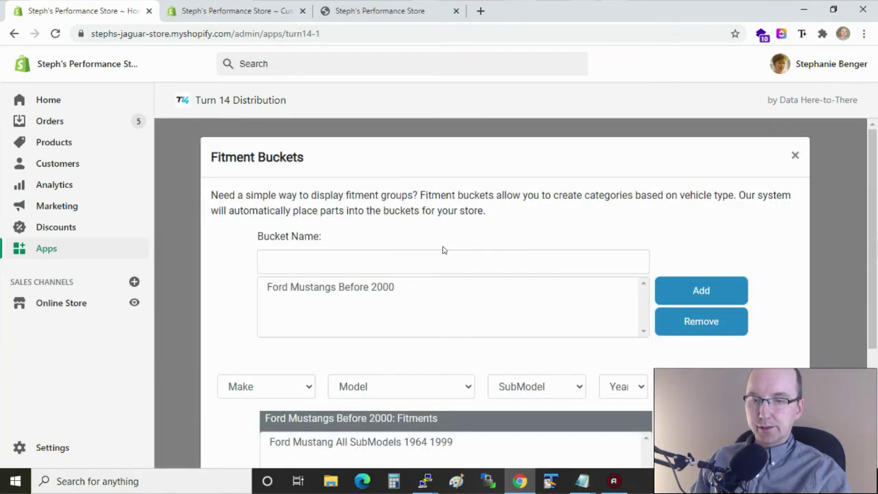
scroll(443, 249, down, 2)
click(451, 198)
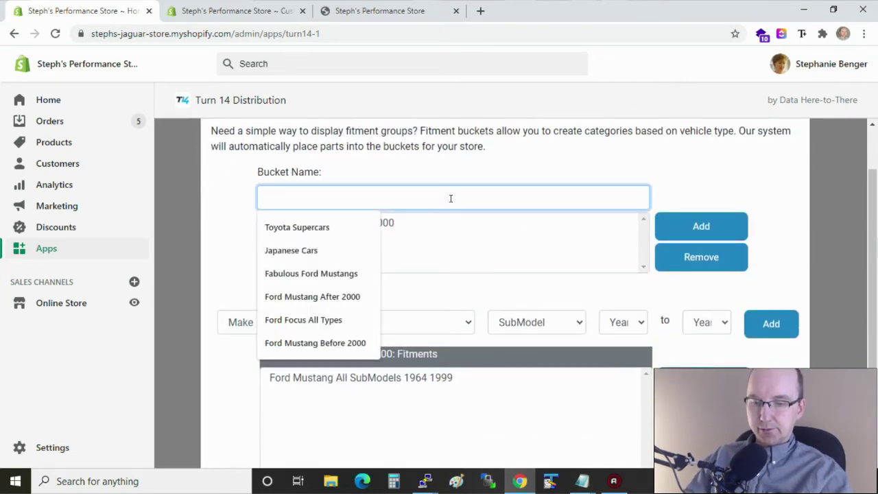
text(Ford)
key(Down)
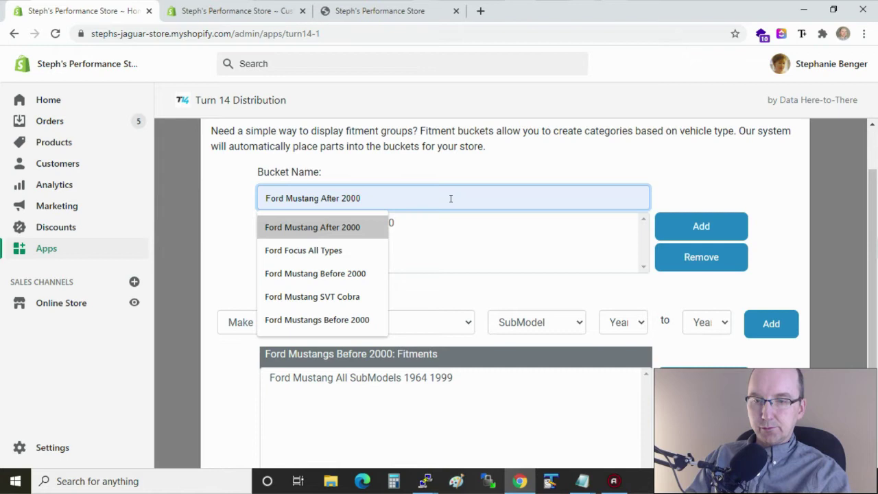
key(Return)
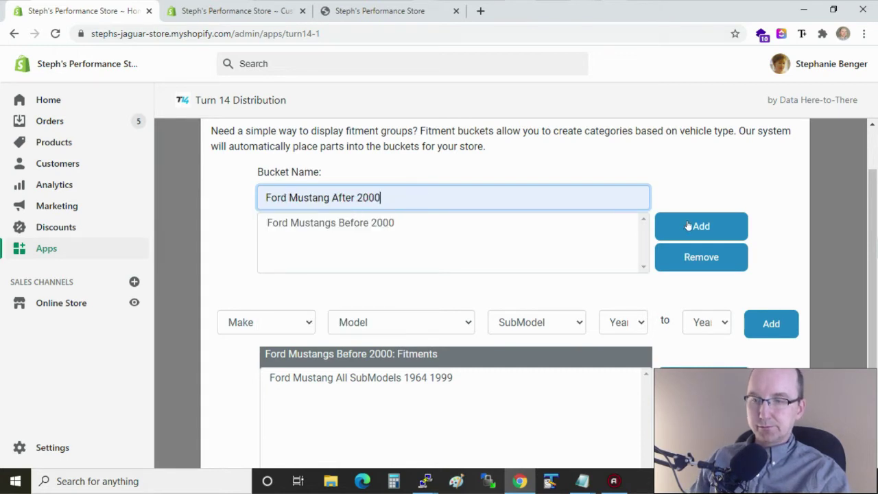
click(663, 226)
Step: Set the bucket's fitment make to Ford and model to Mustang
scroll(465, 316, down, 1)
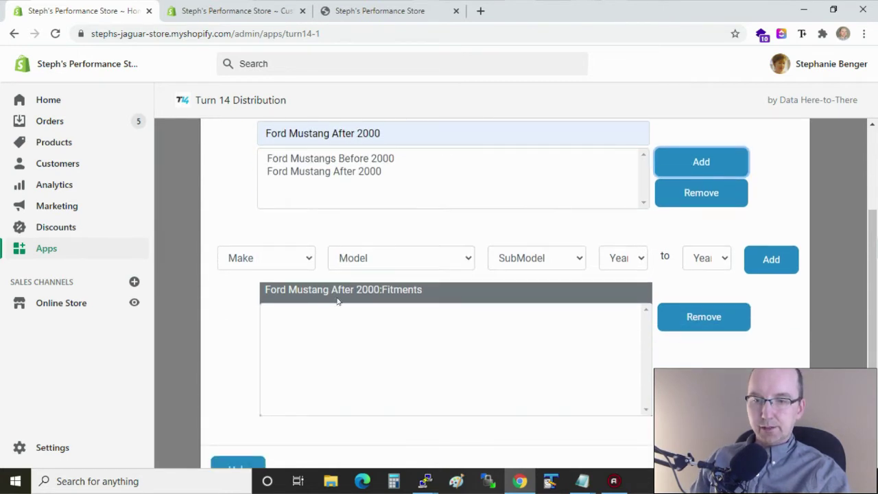
click(302, 257)
text(f)
key(Down)
key(Down)
key(Down)
key(Down)
key(Down)
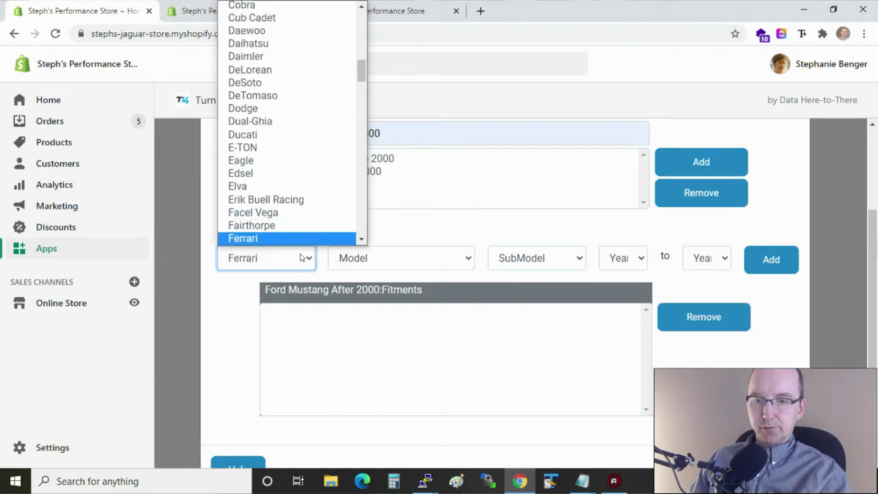
key(Down)
key(Up)
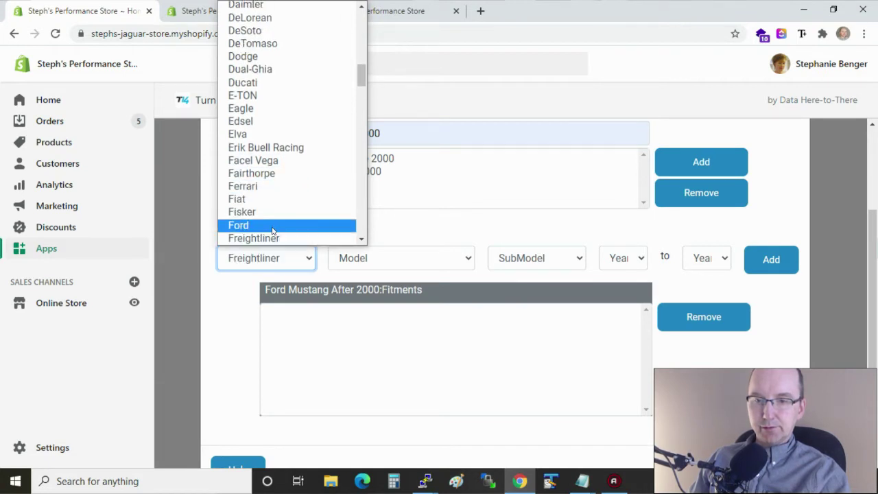
key(Return)
click(375, 263)
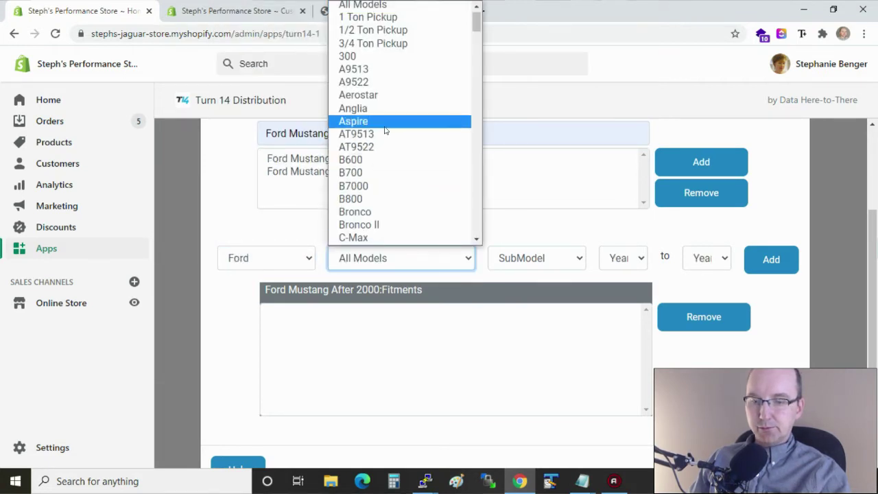
key(m)
key(Down)
key(Down)
key(Down)
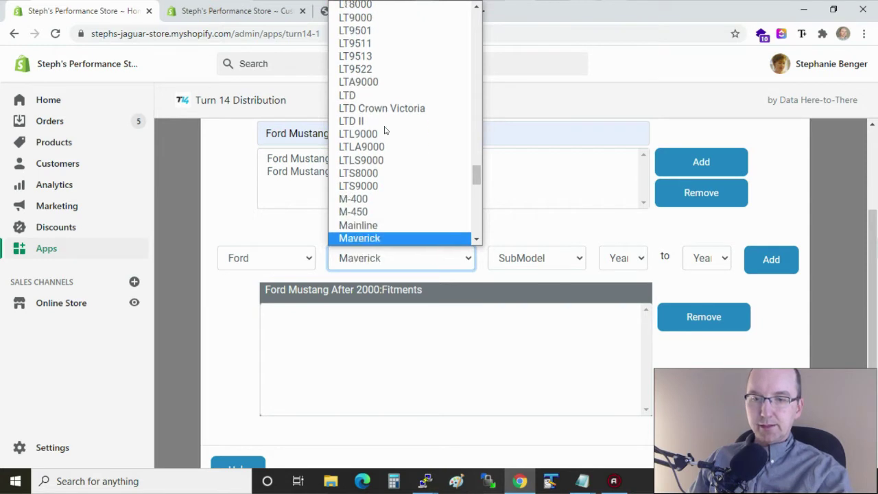
key(Down)
key(Down)
key(Down)
key(m)
scroll(384, 163, down, 2)
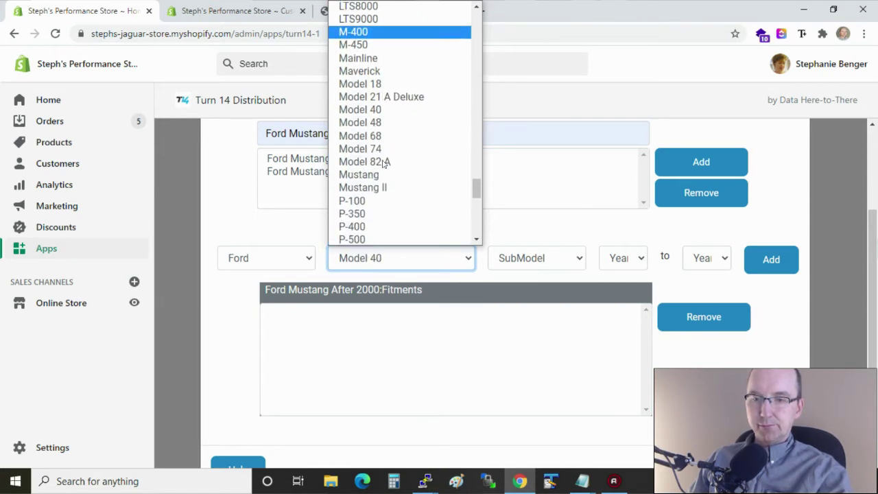
click(376, 175)
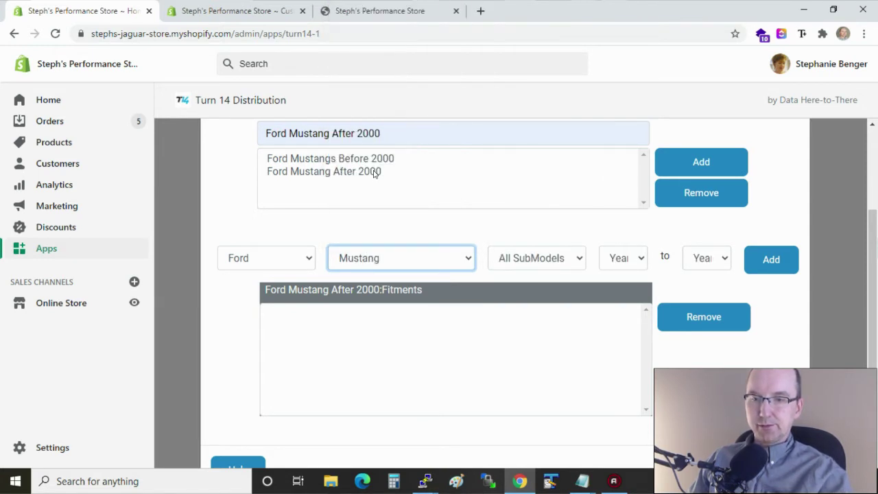
Step: Set the years 2000 to 2020 and add the Mustang fitment to the bucket
click(619, 255)
scroll(626, 123, down, 2)
scroll(626, 125, down, 5)
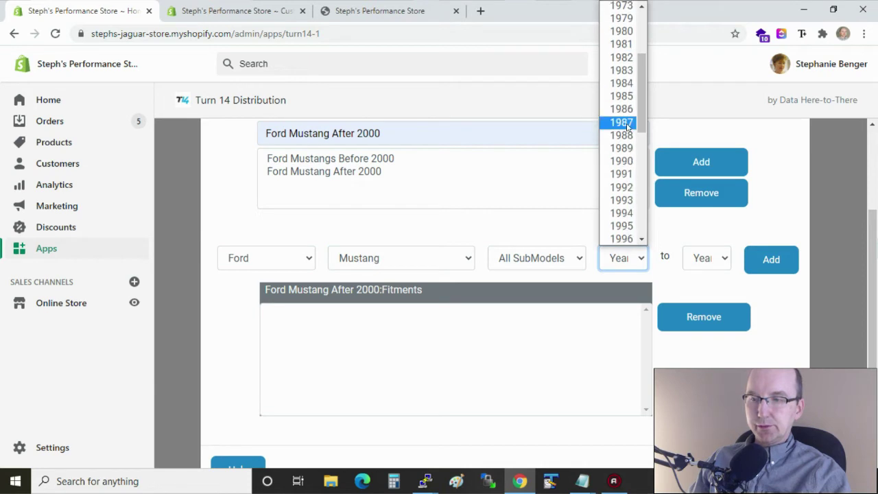
click(625, 161)
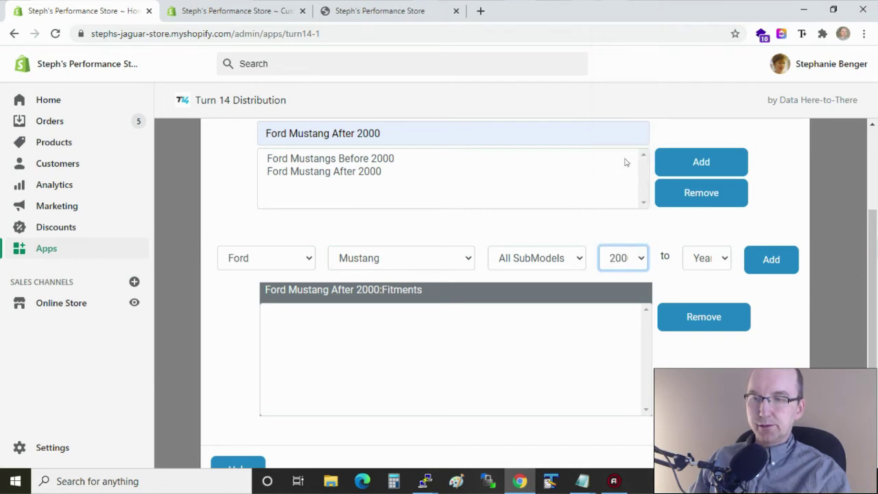
click(709, 256)
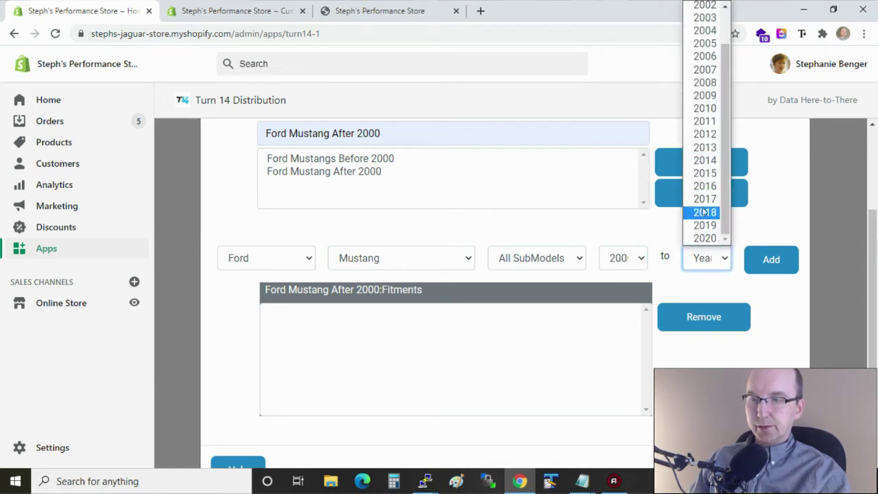
click(705, 238)
click(757, 263)
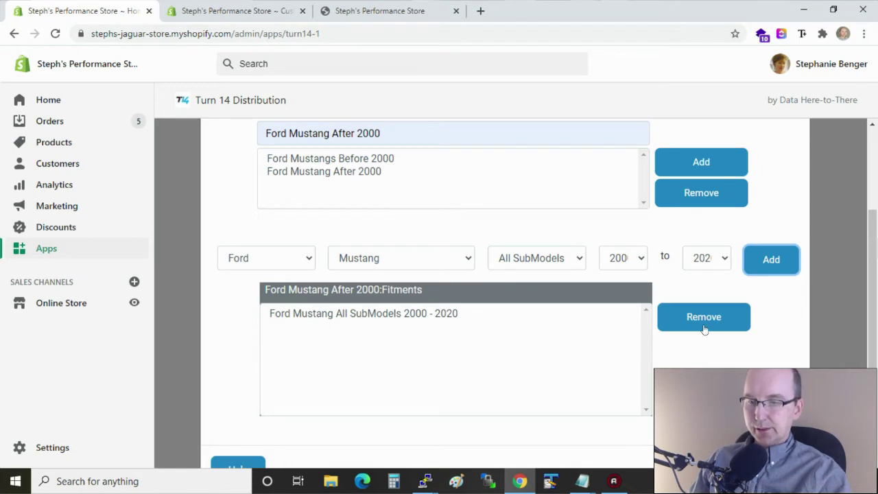
Step: Replace the bucket name with 'Ford Mustang SVT Cobra' and add it as a new bucket
click(481, 127)
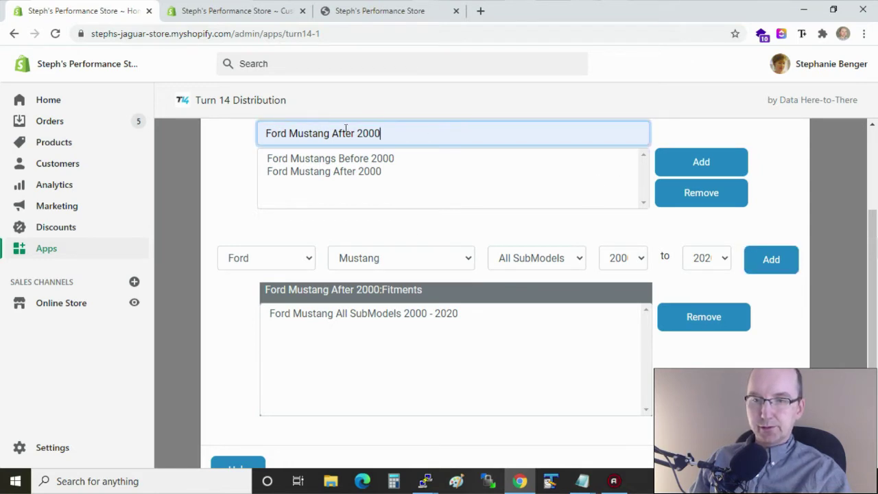
key(ctrl+a)
scroll(216, 165, up, 2)
text(Ford)
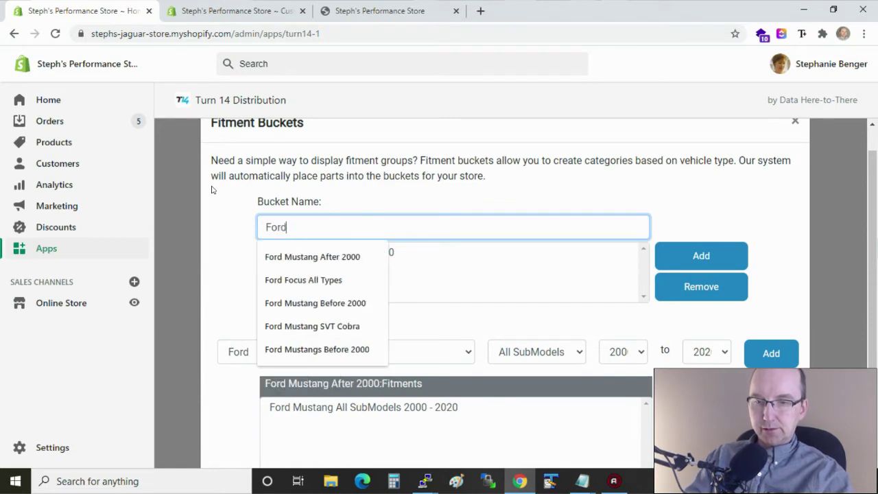
key(Down)
key(Down)
key(Down)
key(Down)
key(Return)
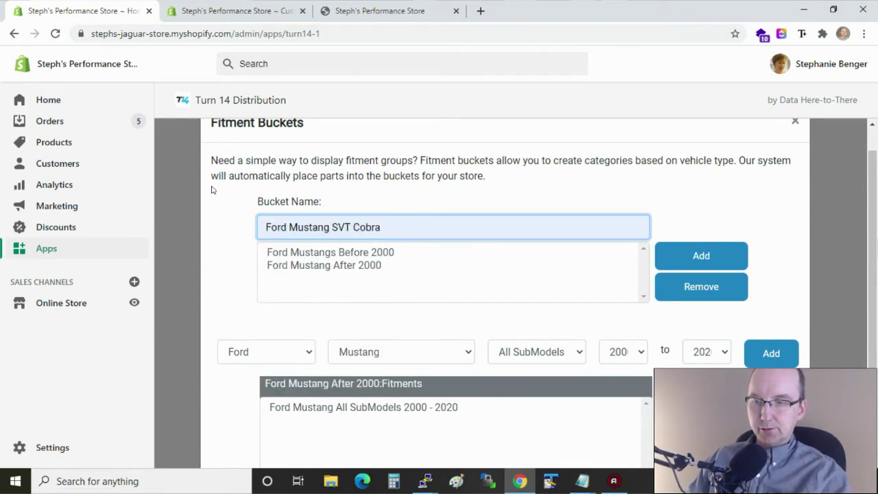
click(682, 261)
Step: Clear the year range to all years and add an SVT Cobra submodel fitment
scroll(539, 314, down, 1)
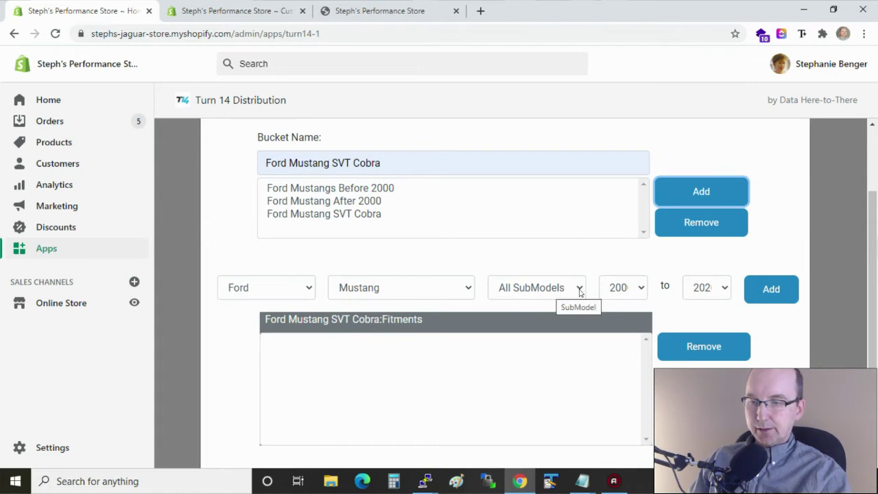
click(635, 287)
drag(642, 149, 635, 38)
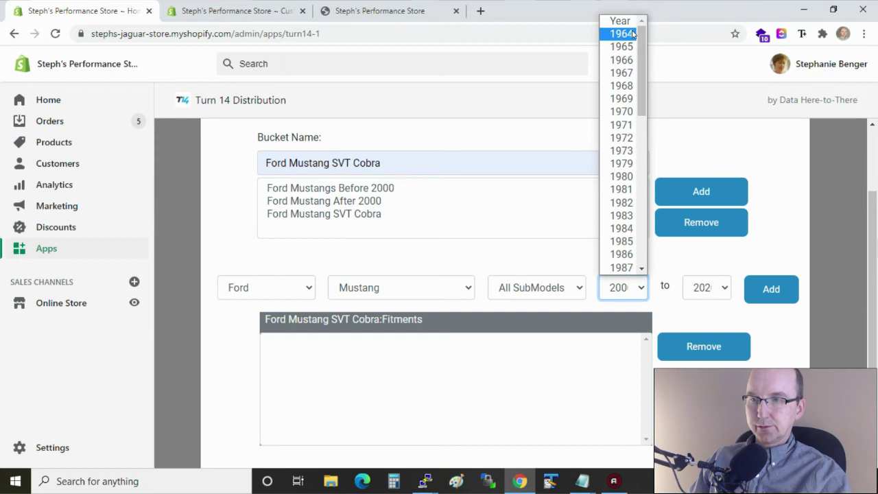
click(630, 22)
click(576, 287)
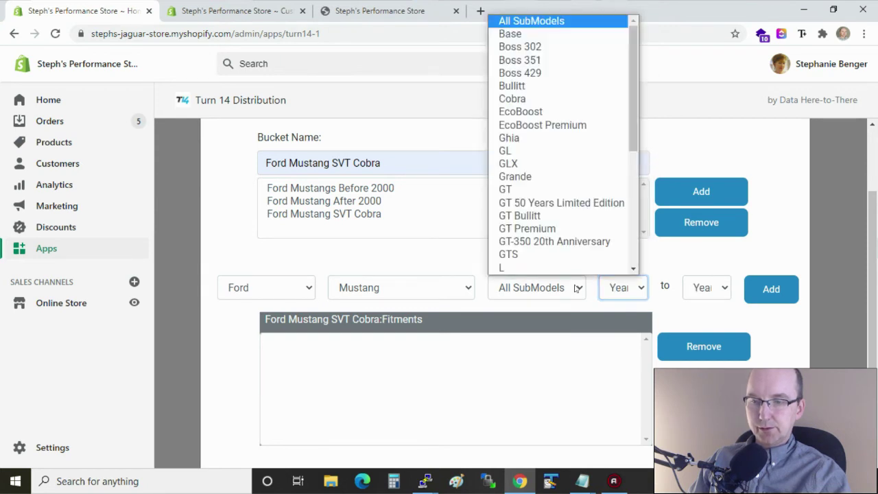
scroll(578, 151, down, 5)
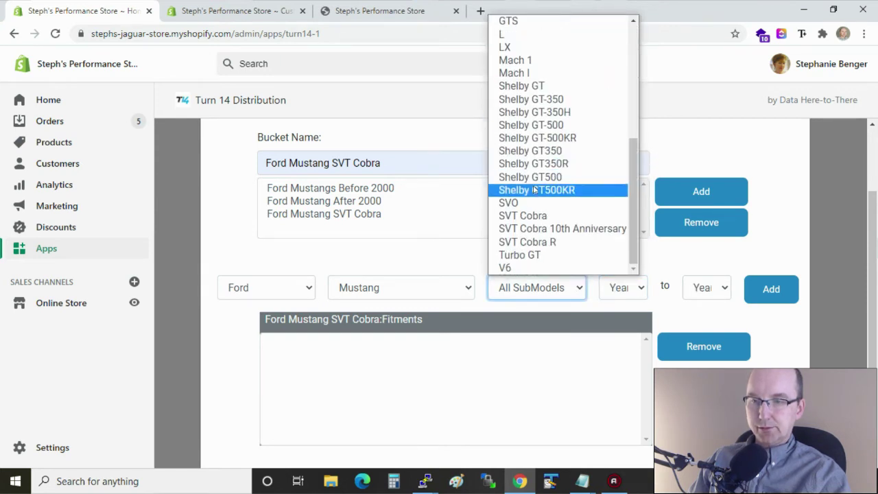
click(532, 215)
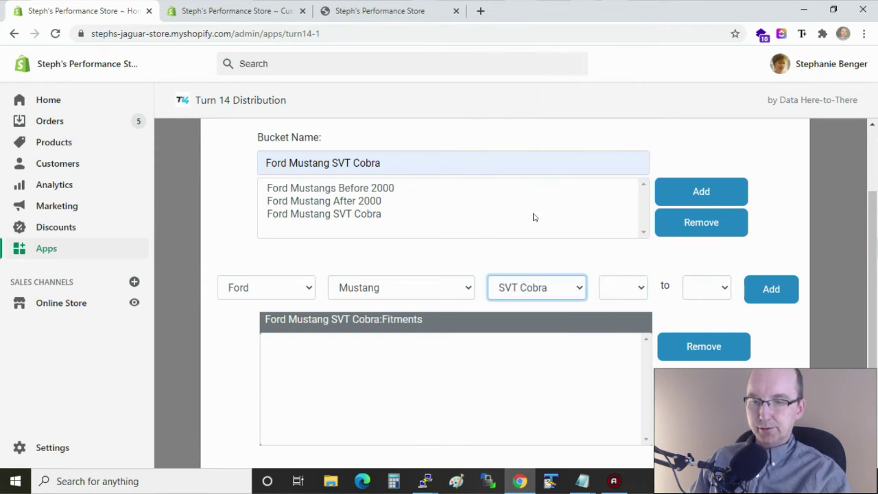
click(771, 289)
Step: Add the SVT Cobra 10th Anniversary and SVT Cobra R submodel fitments
click(575, 291)
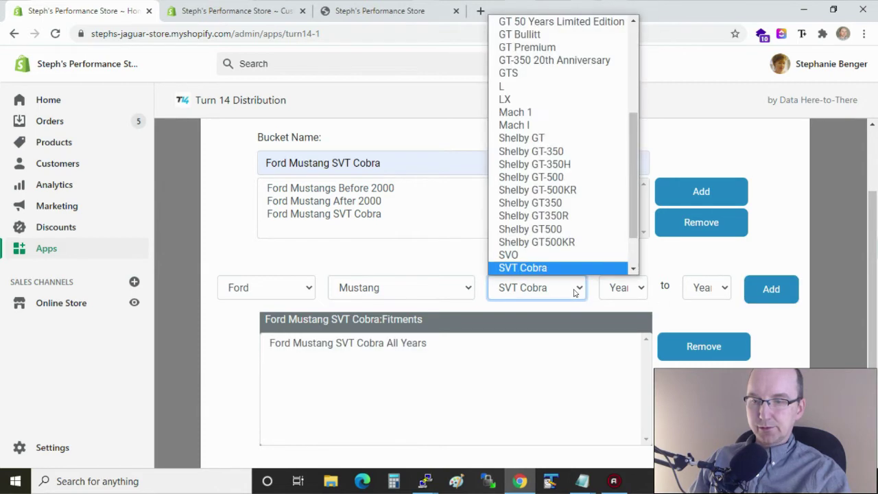
scroll(552, 192, down, 2)
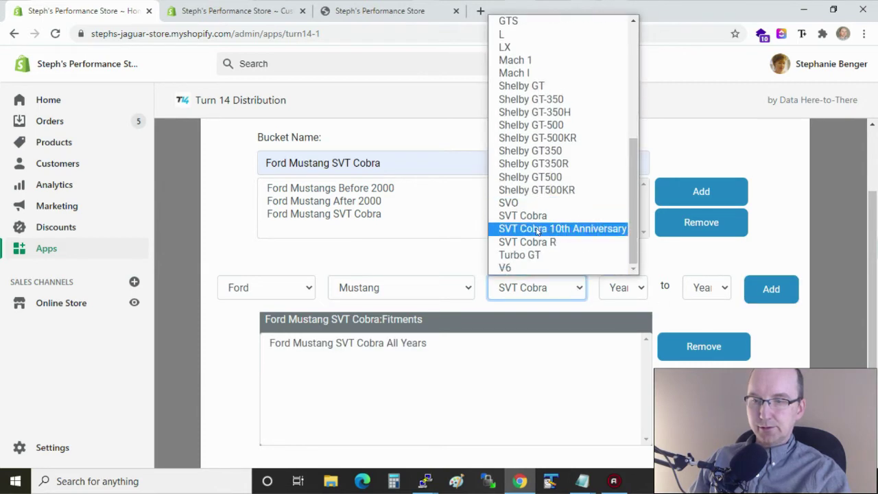
click(542, 232)
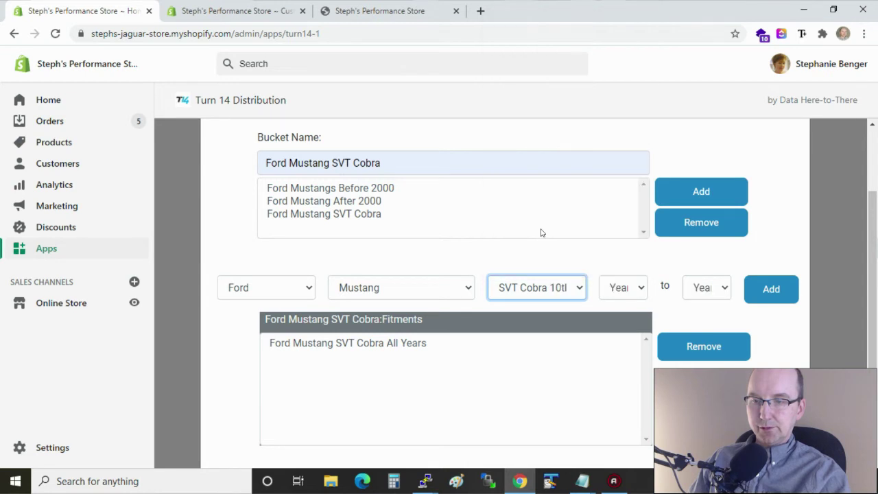
click(760, 290)
click(575, 288)
scroll(556, 233, down, 2)
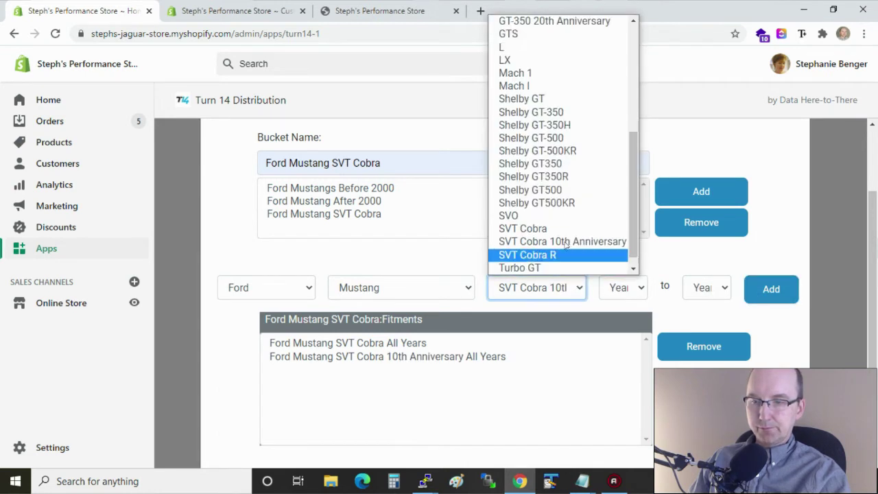
click(551, 241)
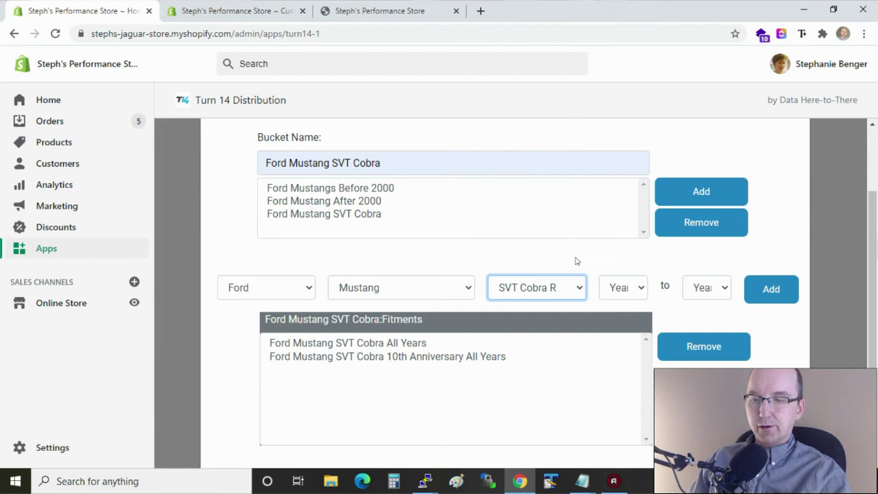
click(765, 289)
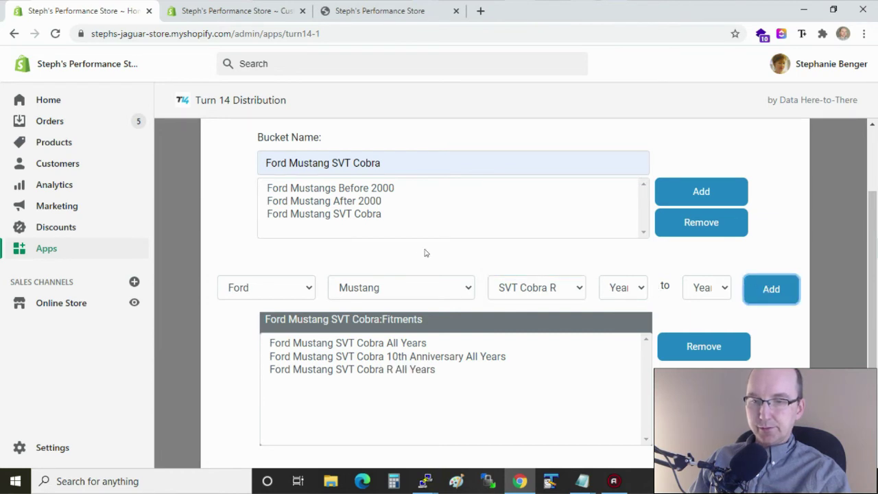
Step: Review the SVT Cobra, After 2000 and Before 2000 buckets' fitments, then save the bucket filters
click(356, 215)
click(356, 202)
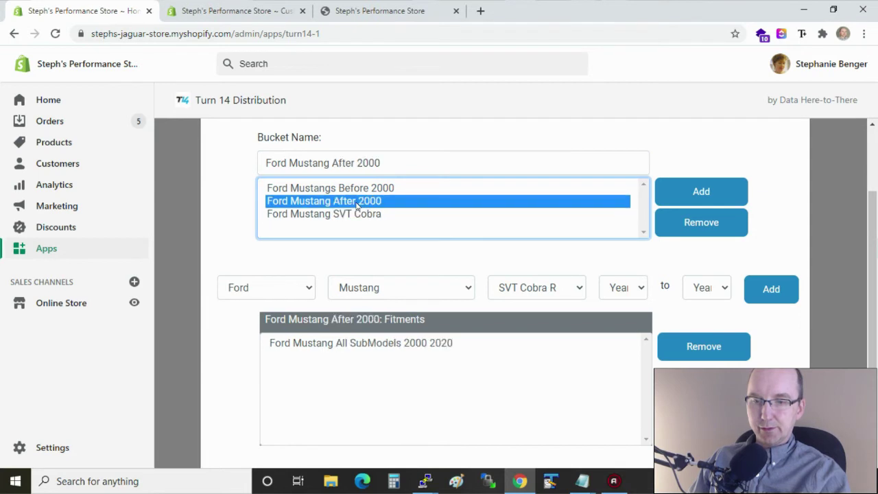
click(357, 189)
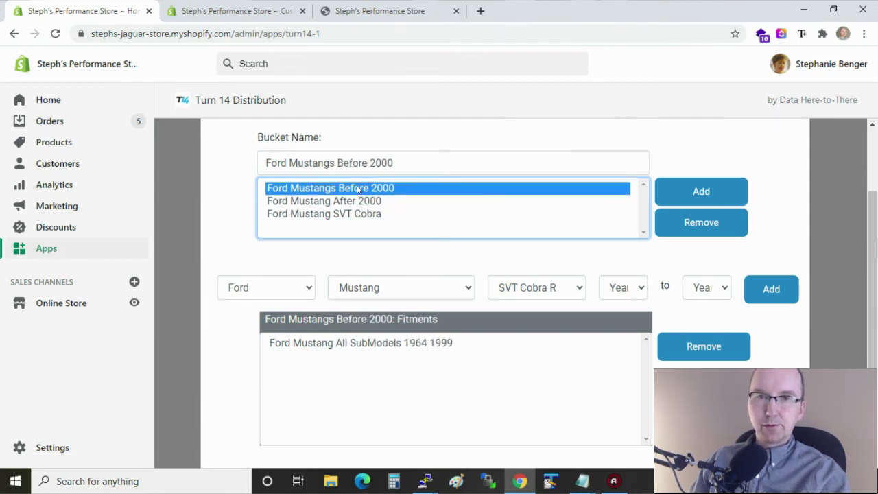
scroll(780, 336, down, 1)
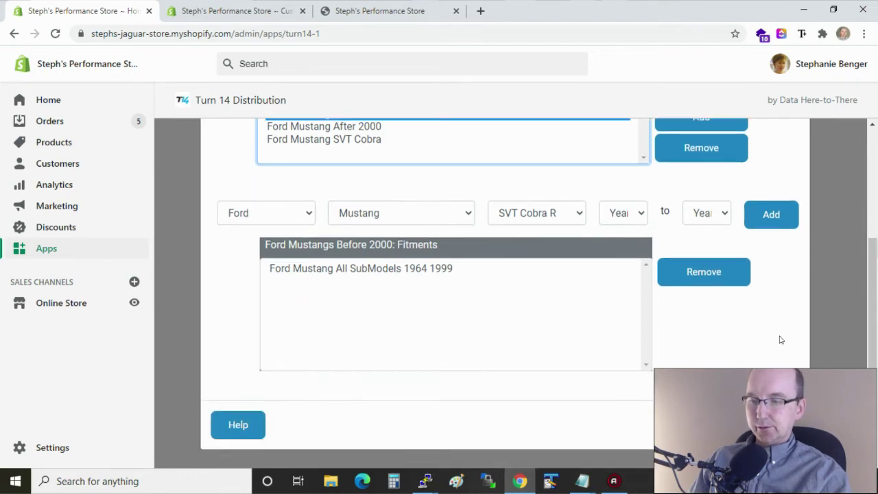
click(769, 431)
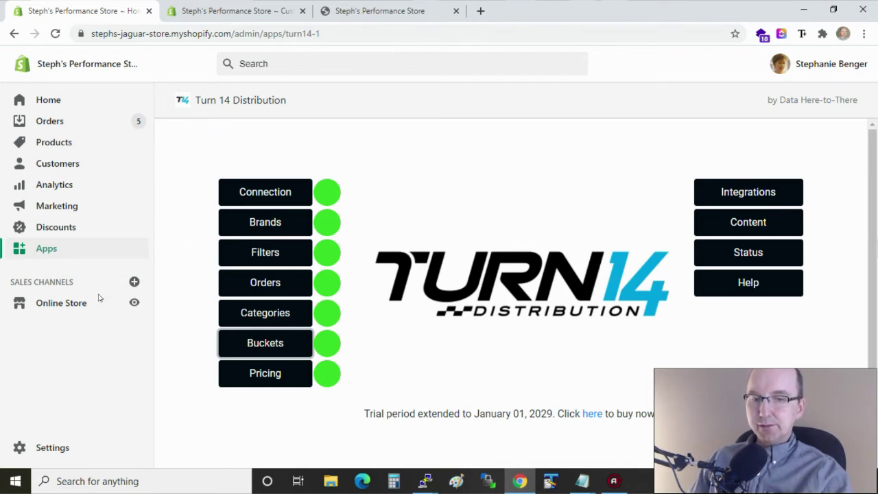
Step: Go to Online Store > Themes and switch to the Debut theme editor tab
click(54, 309)
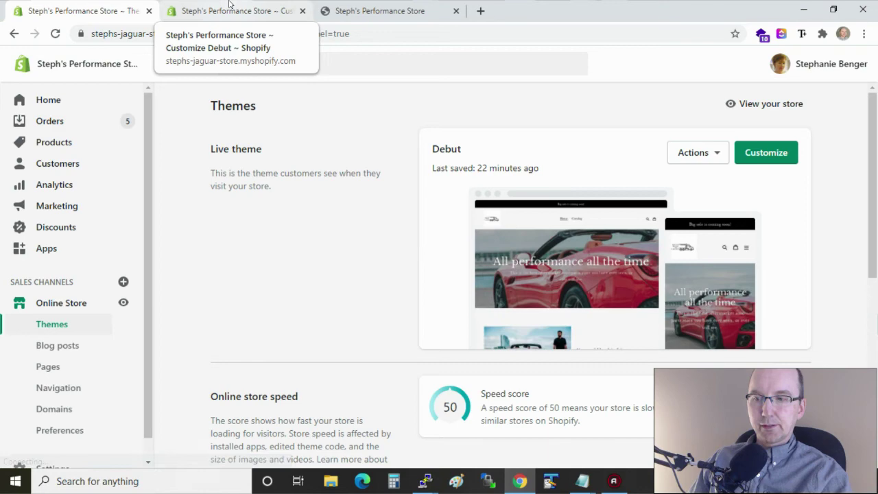
click(230, 8)
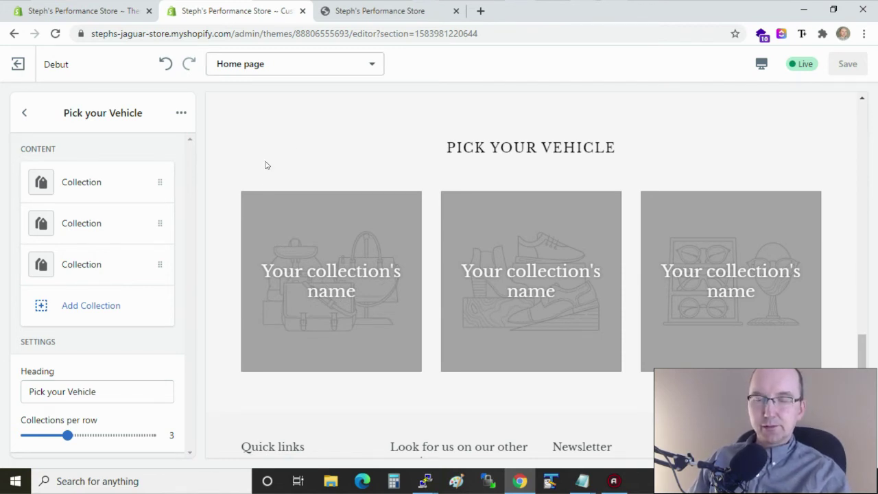
Step: Link the first collection block to the Ford Mustang After 2000 collection
click(81, 182)
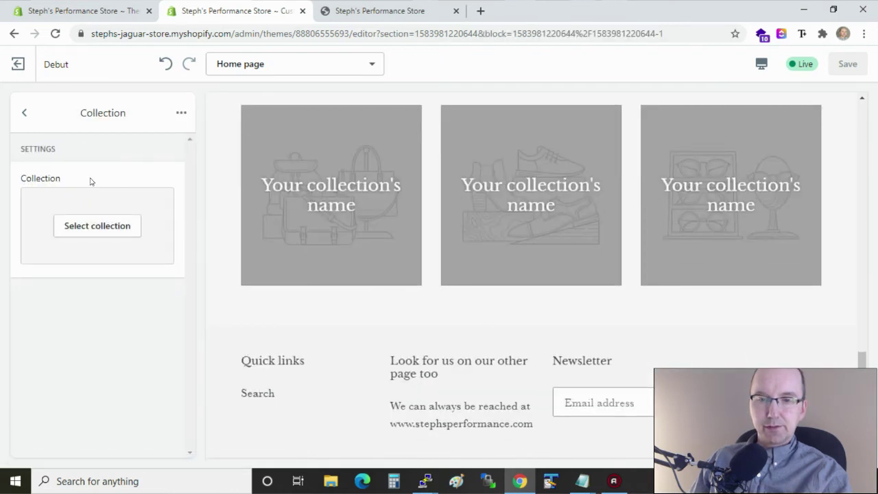
click(88, 229)
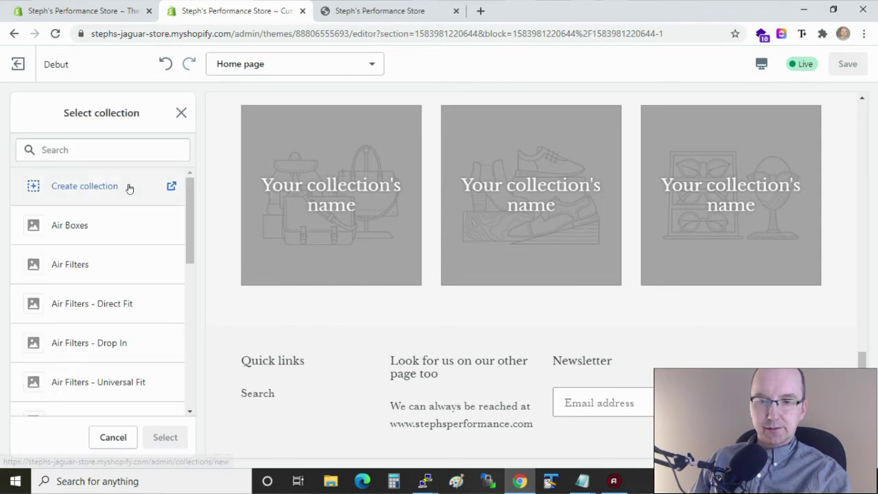
click(96, 150)
text(ford)
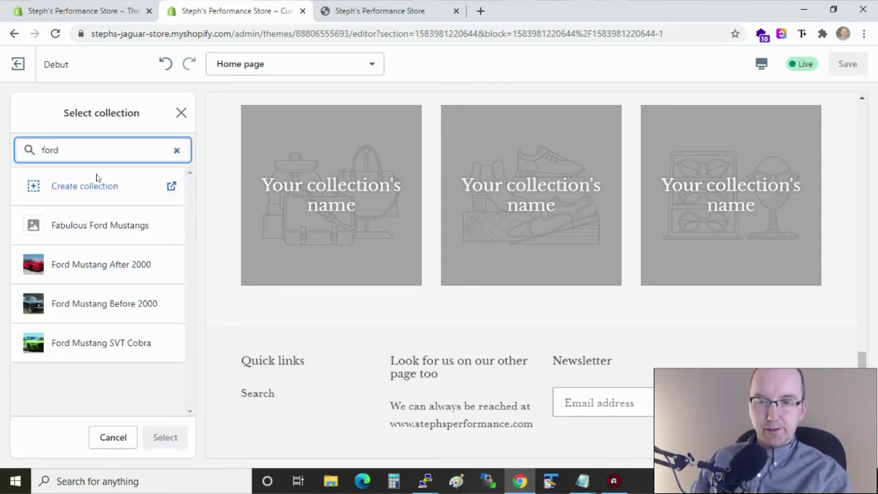
click(91, 266)
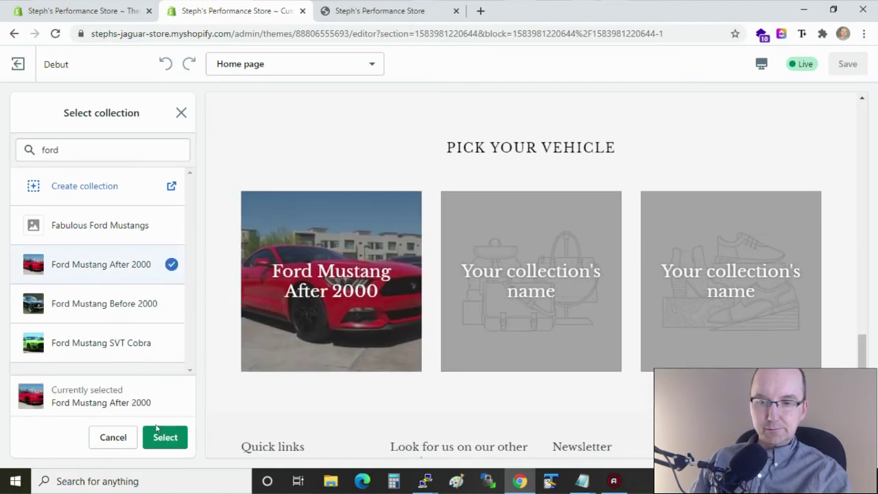
click(157, 438)
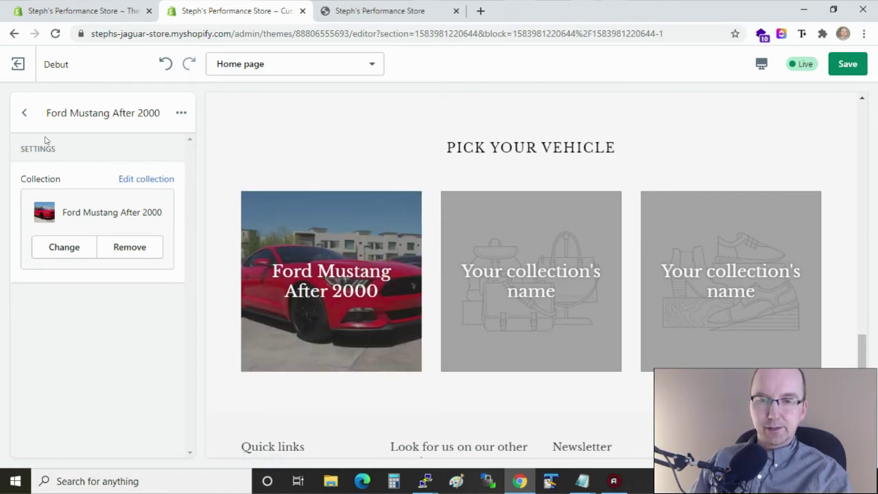
click(25, 114)
Step: Link the second collection block to the Ford Mustang SVT Cobra collection
click(88, 222)
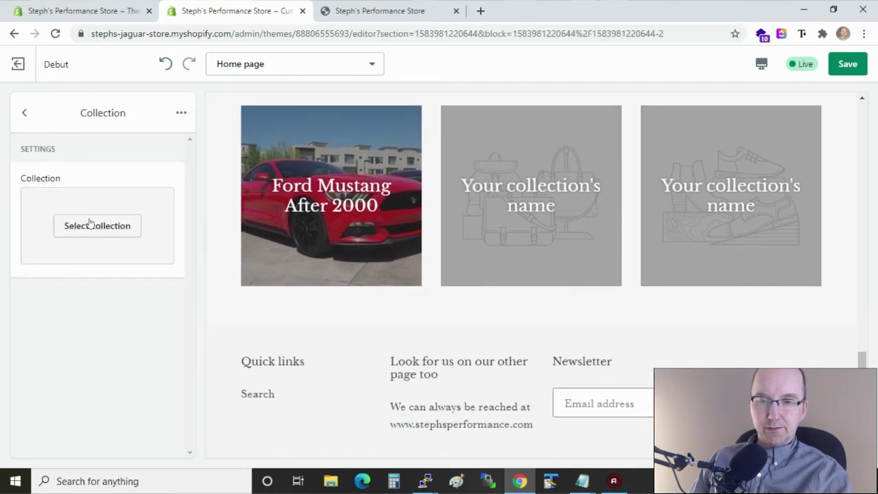
click(96, 229)
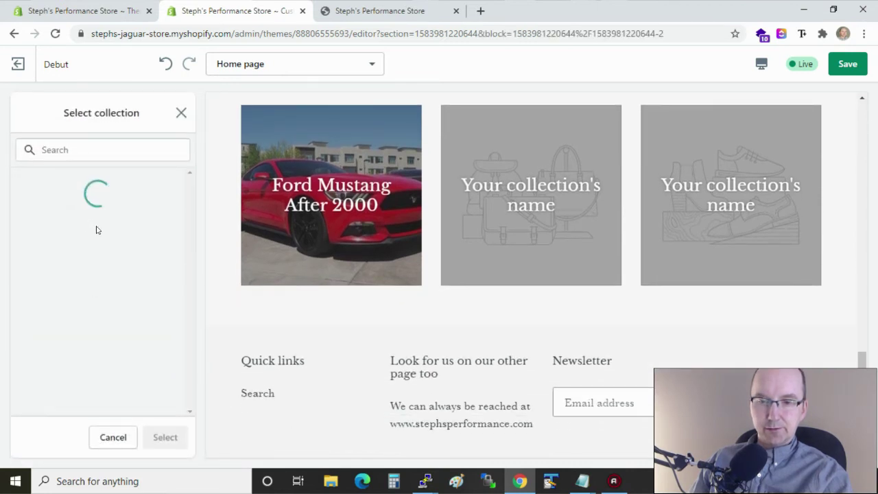
click(114, 145)
text(svt)
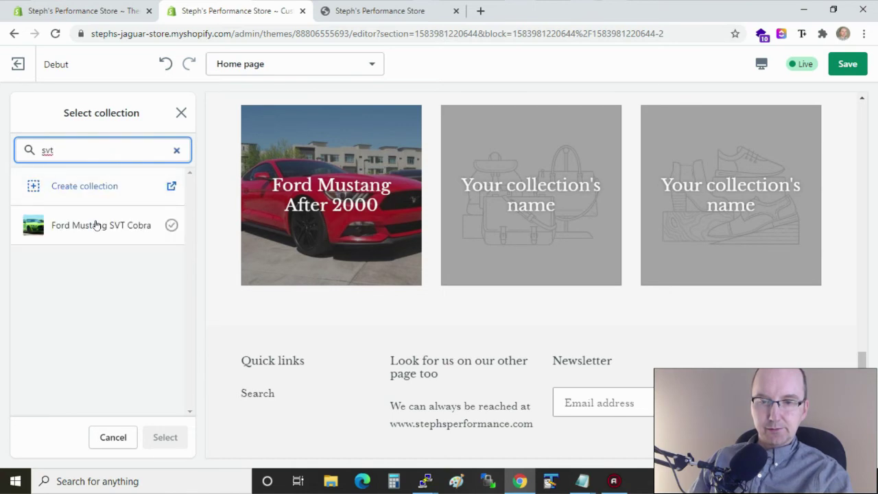
click(96, 225)
click(164, 437)
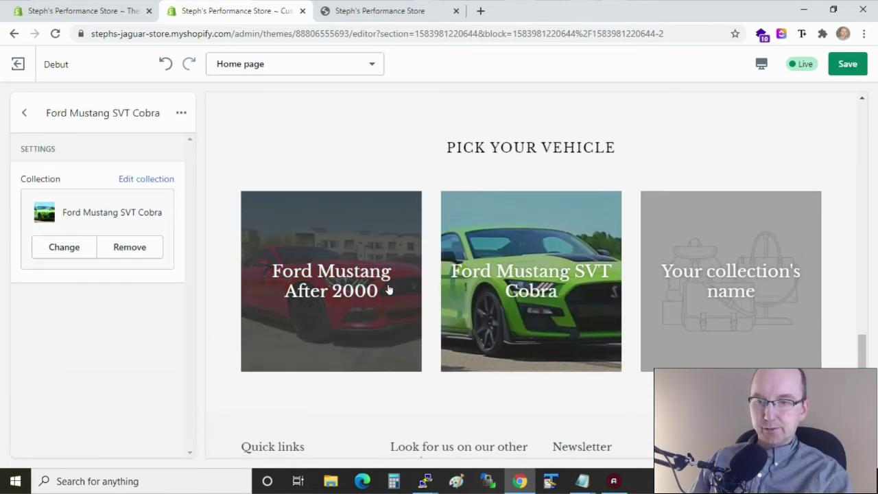
click(24, 113)
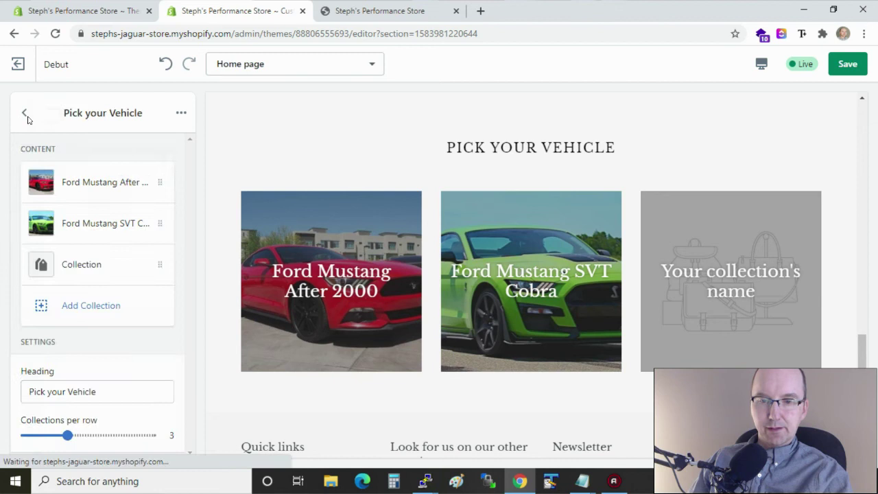
Step: Link the third block to Ford Mustang Before 2000 and save the home page
click(96, 264)
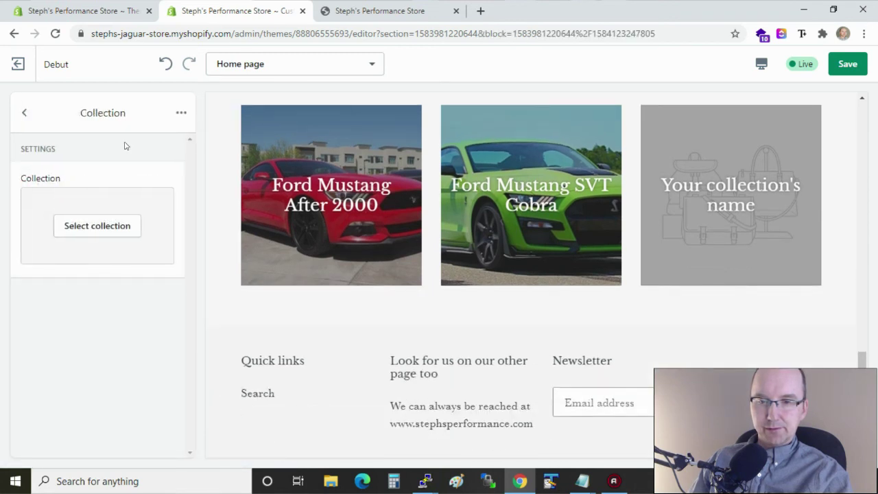
click(109, 227)
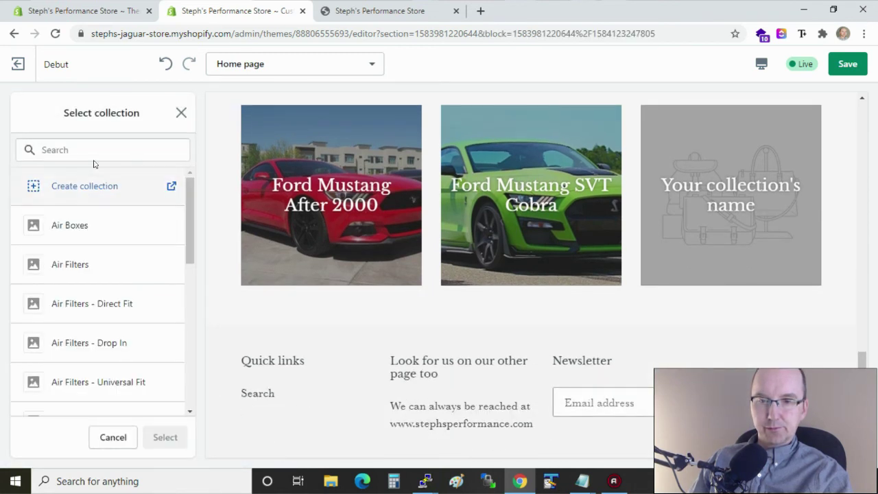
click(92, 146)
text(before)
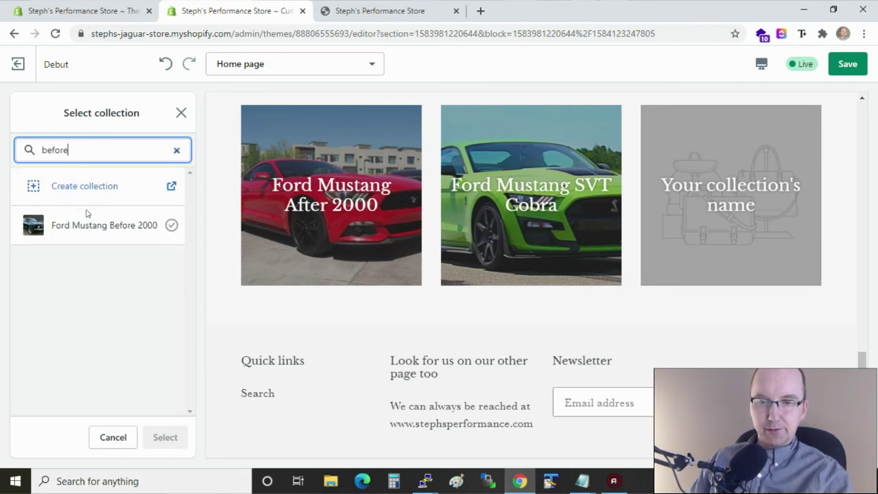
click(86, 224)
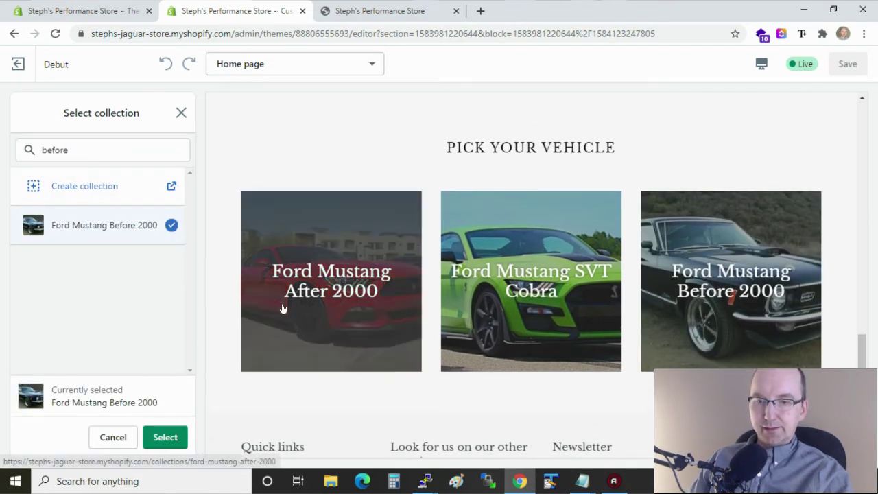
click(176, 444)
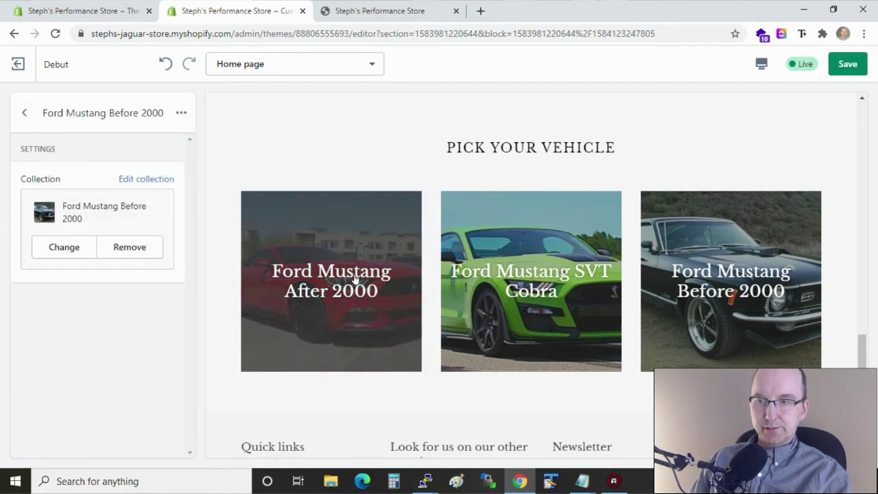
click(857, 64)
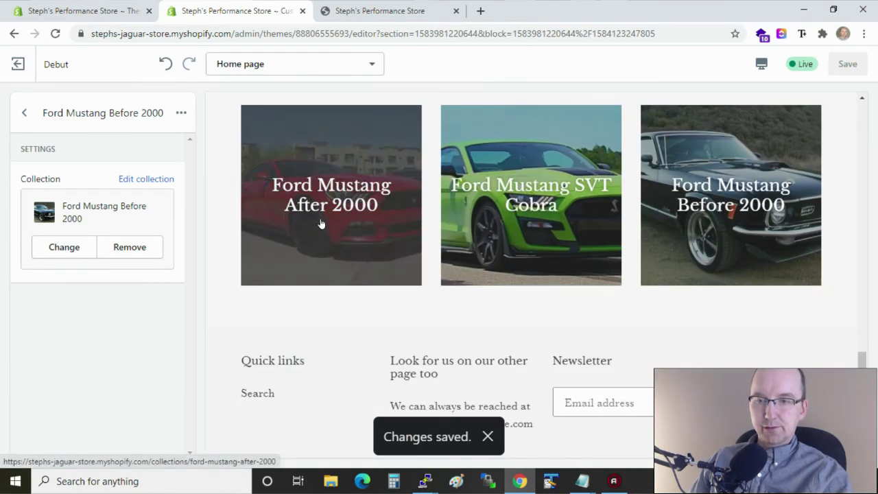
scroll(308, 247, up, 1)
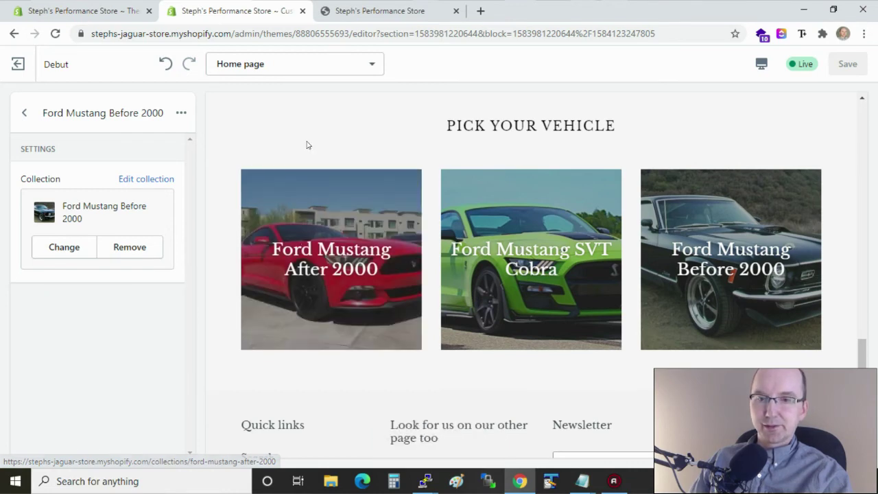
Step: Open Products > Collections > Ford Mustang Before 2000 and scroll through its seven products
click(121, 11)
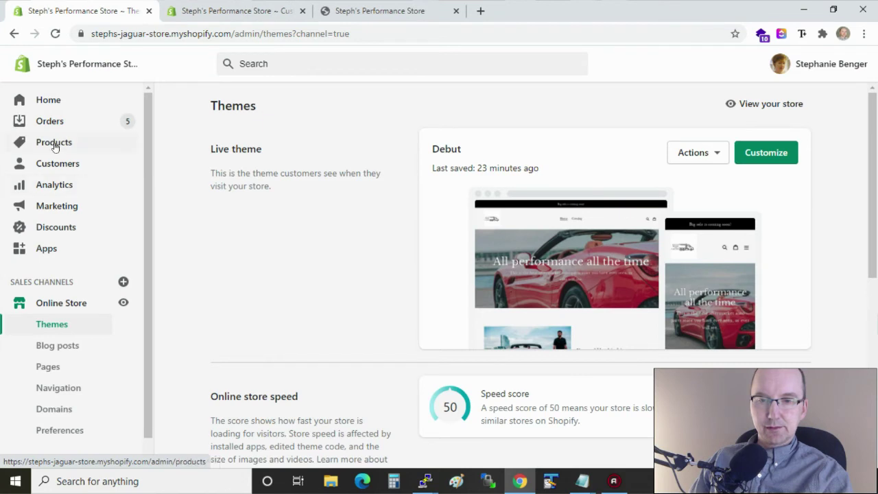
click(54, 144)
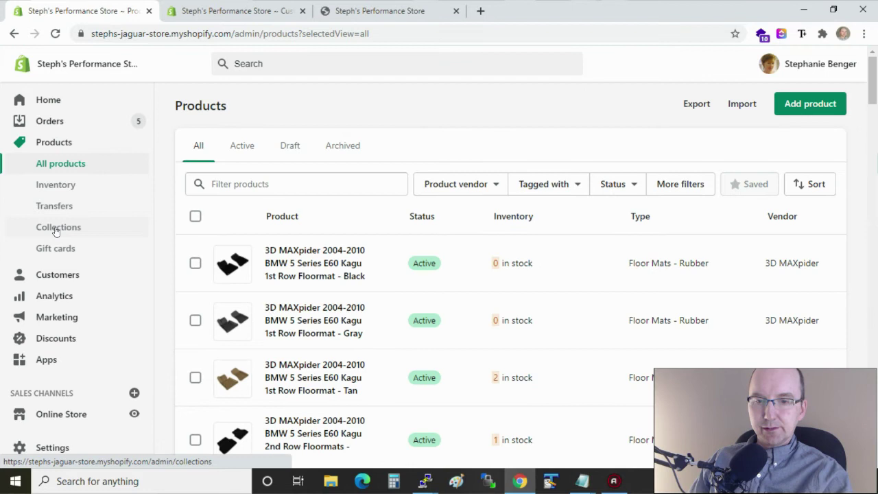
click(56, 230)
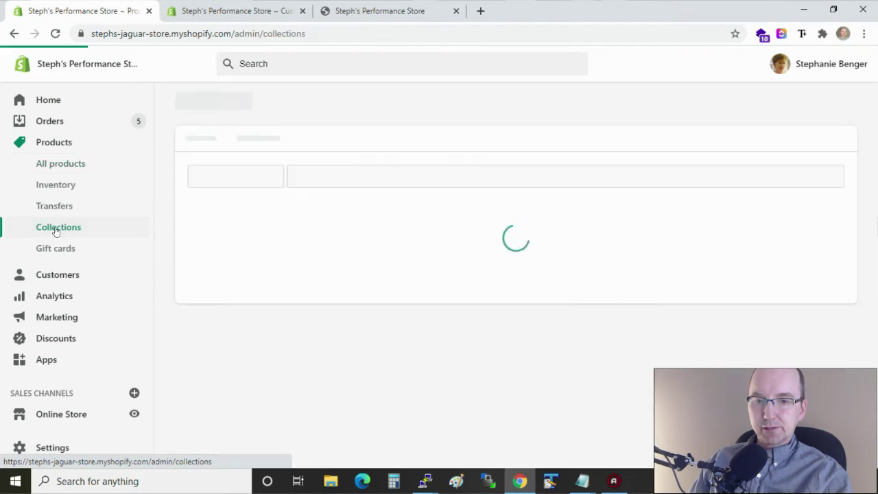
click(346, 174)
scroll(341, 278, down, 1)
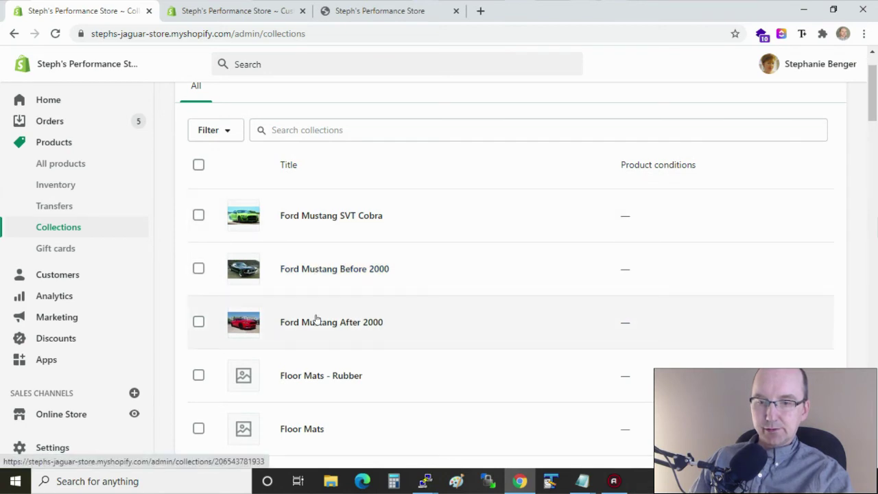
click(319, 272)
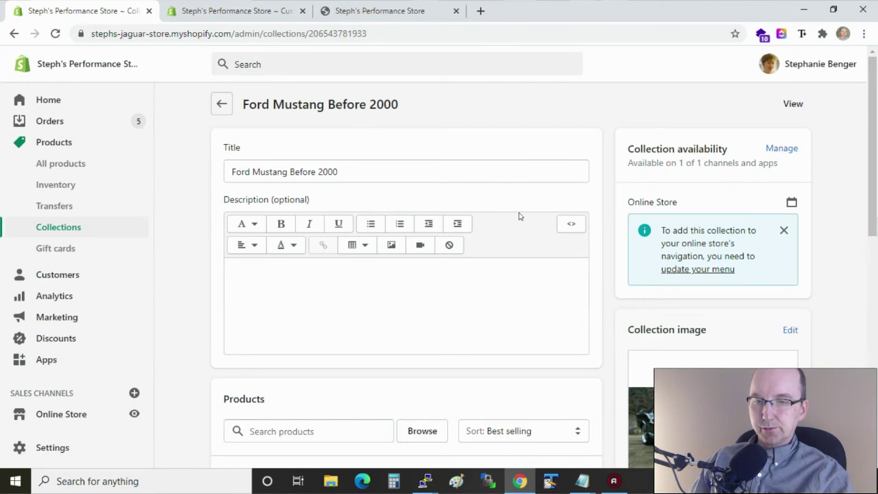
scroll(827, 240, down, 1)
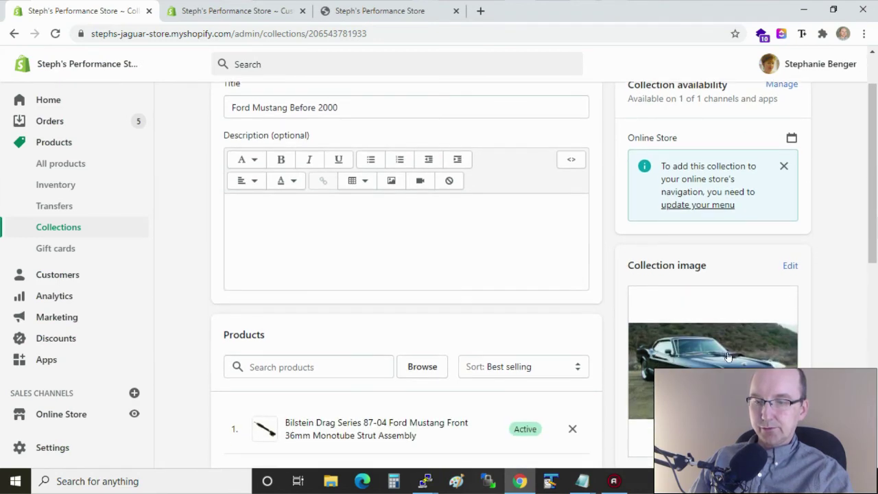
scroll(431, 308, down, 4)
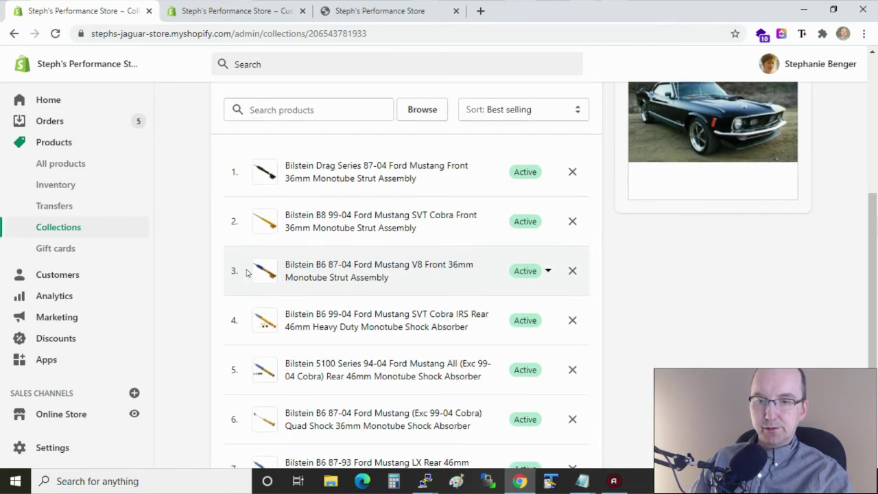
scroll(188, 282, down, 1)
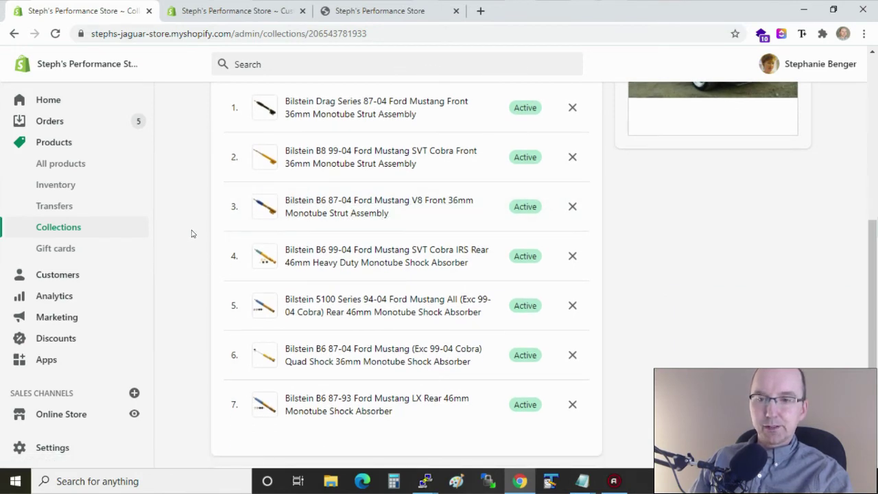
scroll(192, 231, up, 2)
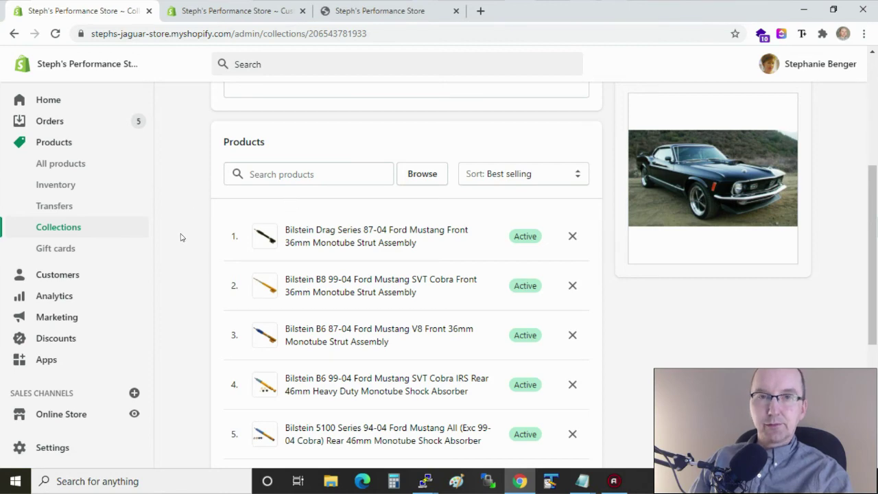
scroll(315, 219, up, 3)
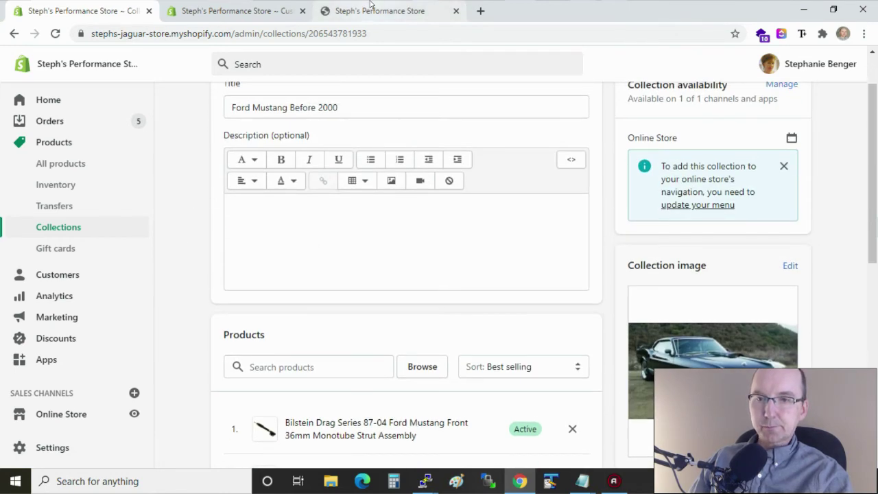
Step: Reload the live storefront and scroll down to the Pick Your Vehicle tiles
click(370, 5)
click(358, 33)
key(Return)
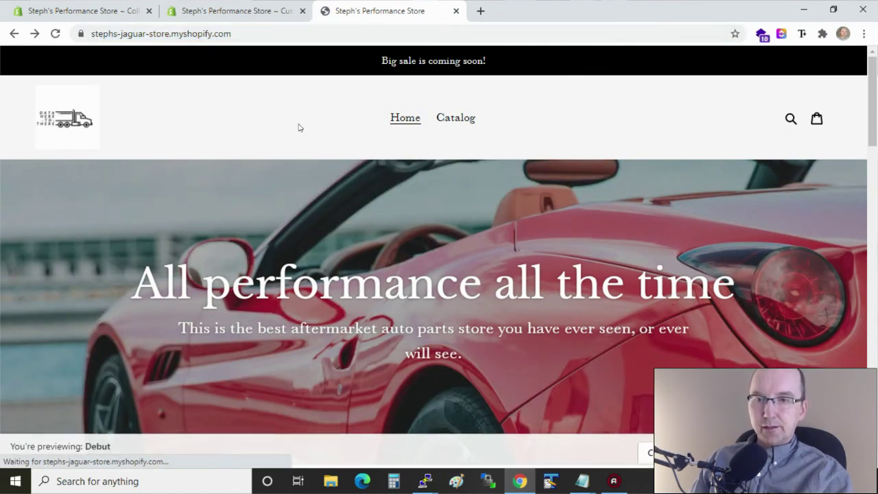
scroll(270, 129, down, 10)
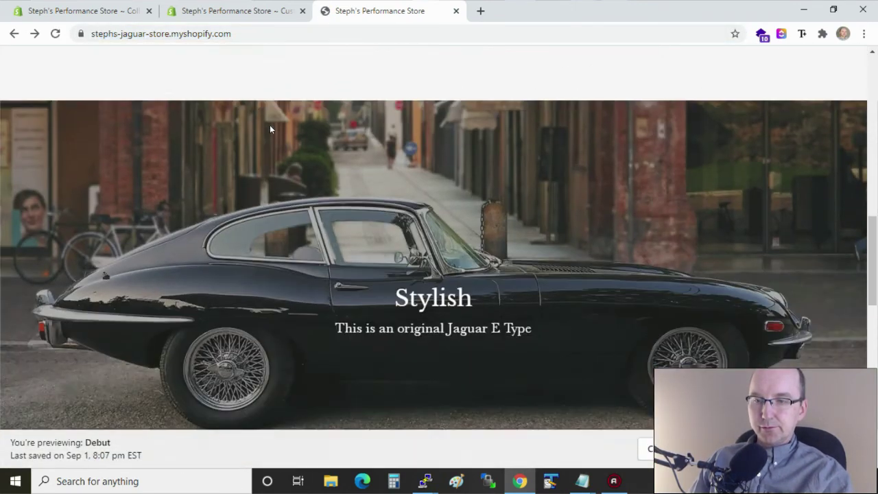
scroll(270, 129, down, 6)
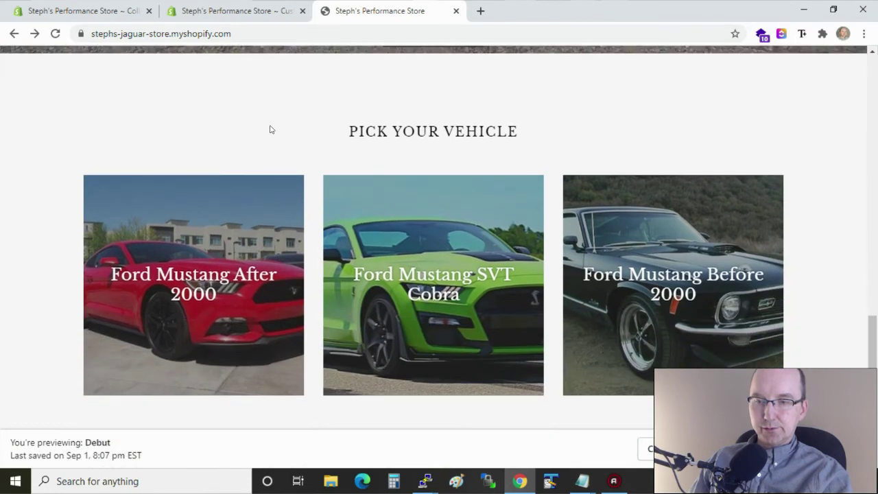
scroll(270, 129, down, 1)
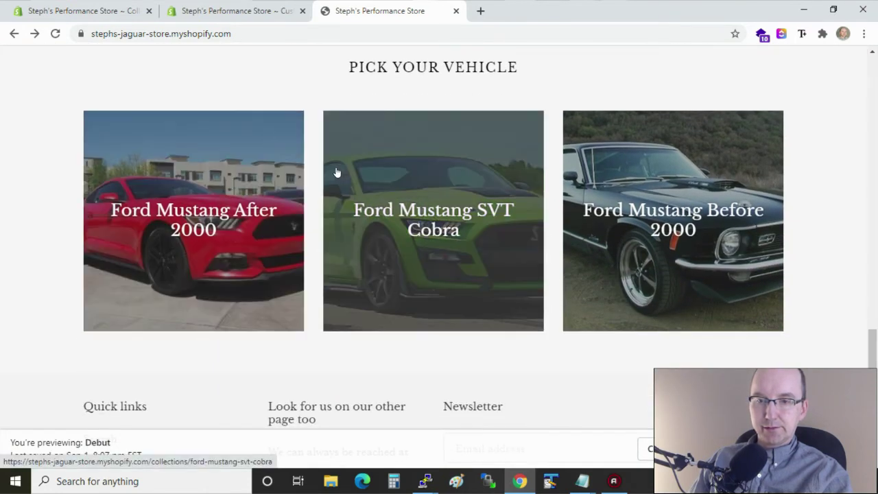
Step: Open the Ford Mustang After 2000 tile, browse its 10 products, and return home
click(217, 162)
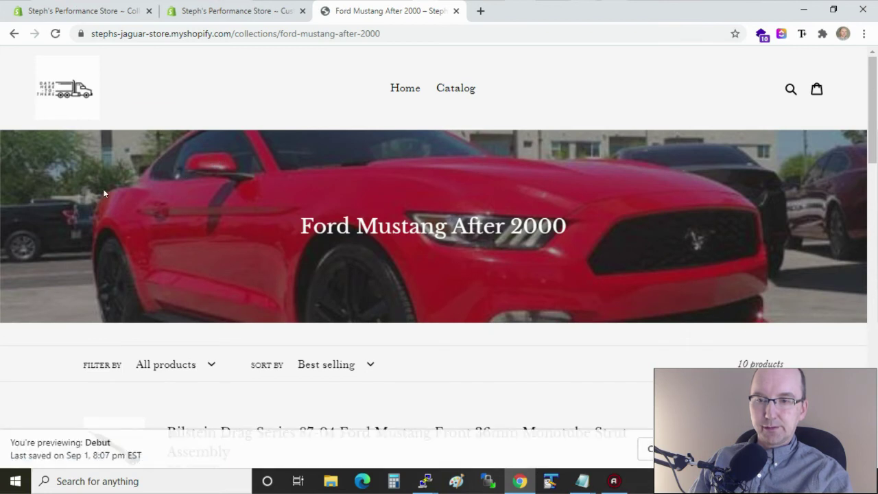
scroll(104, 194, down, 1)
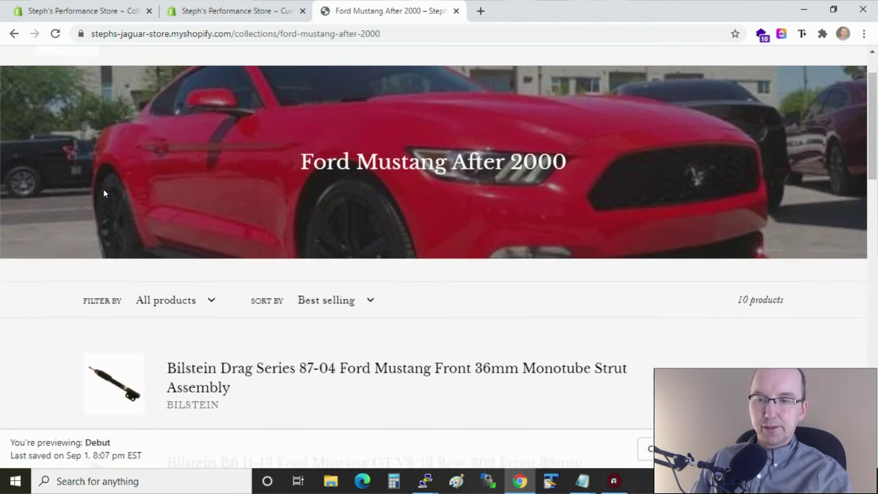
scroll(104, 194, down, 5)
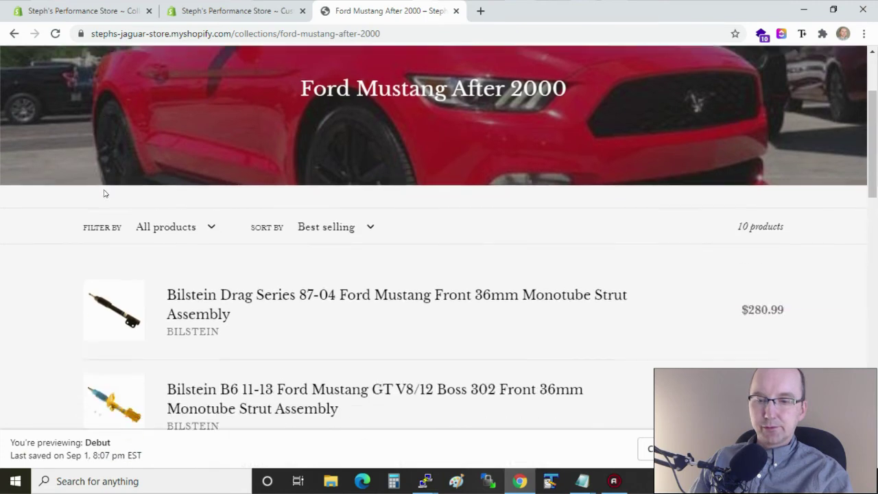
scroll(103, 192, down, 4)
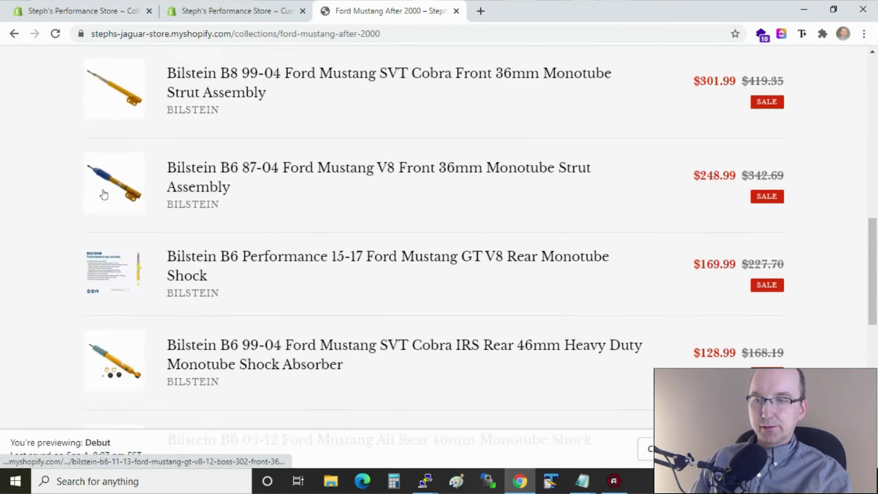
scroll(103, 193, up, 10)
click(70, 80)
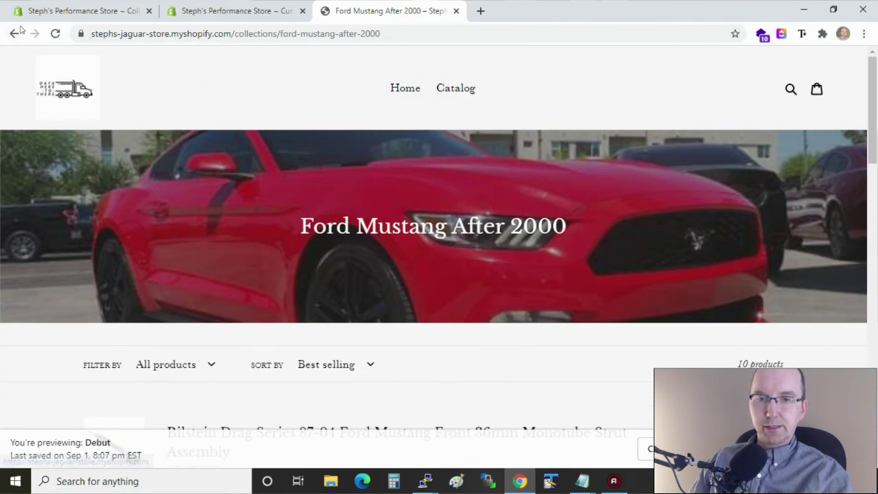
Step: Open the Ford Mustang SVT Cobra tile and scroll through its 6 Bilstein products
scroll(451, 265, down, 10)
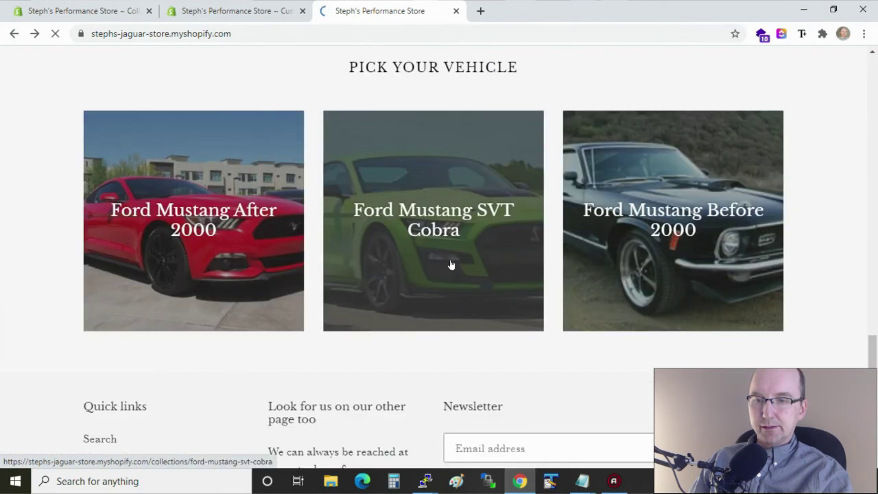
click(448, 213)
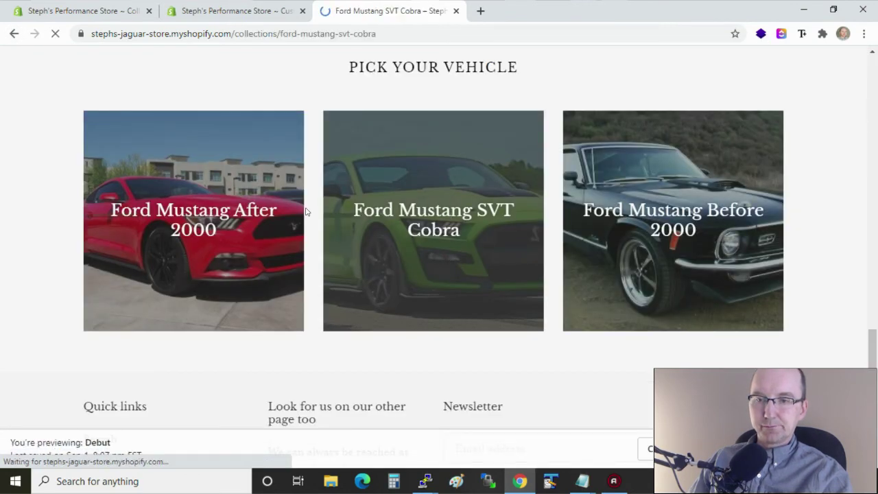
scroll(172, 222, down, 3)
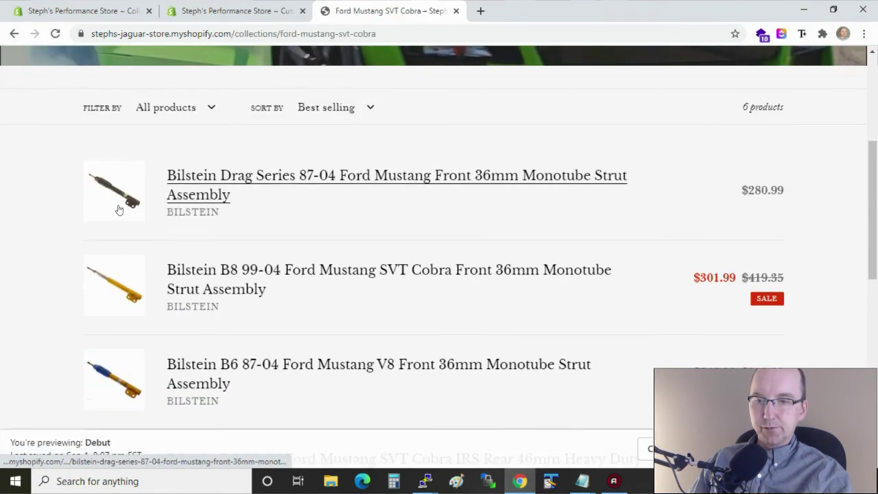
scroll(72, 196, up, 4)
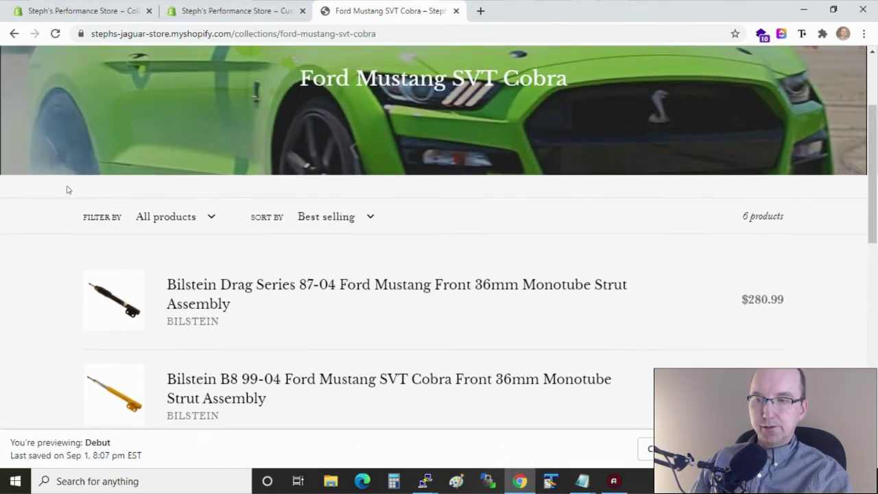